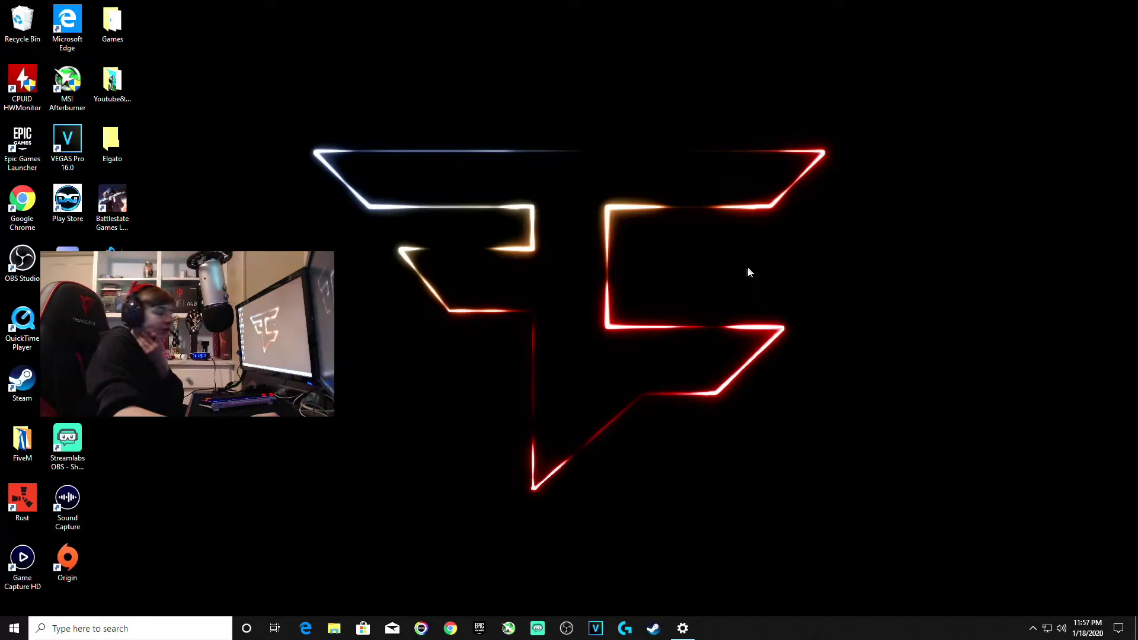
# Open Display settings from the desktop shortcut menu
pyautogui.rightClick(668, 302)
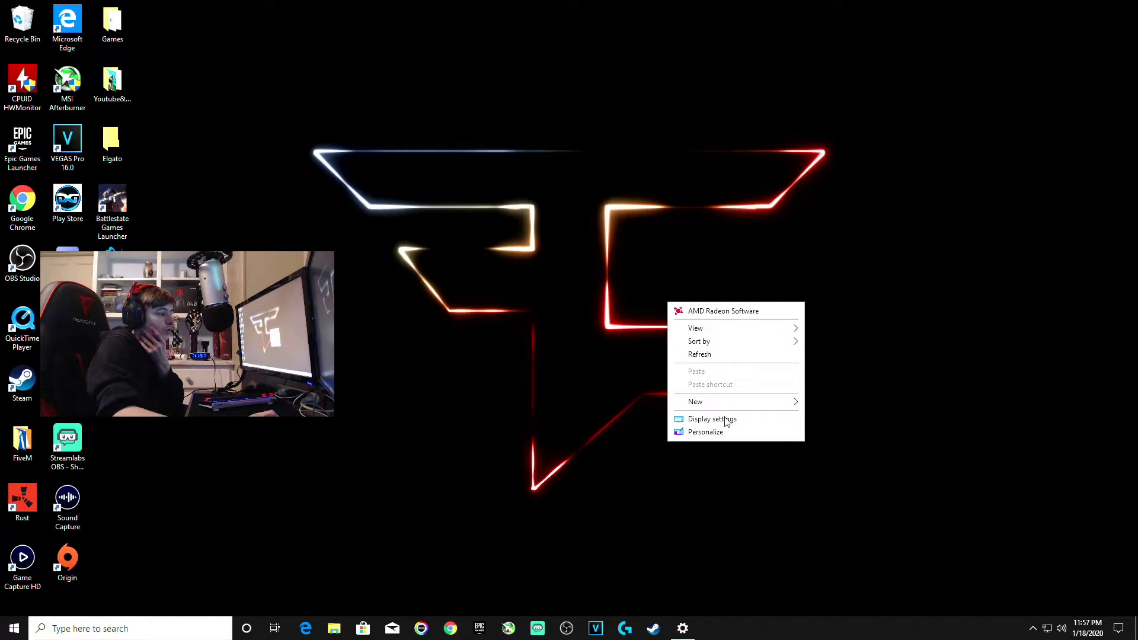
pyautogui.rightClick(568, 294)
pyautogui.click(643, 412)
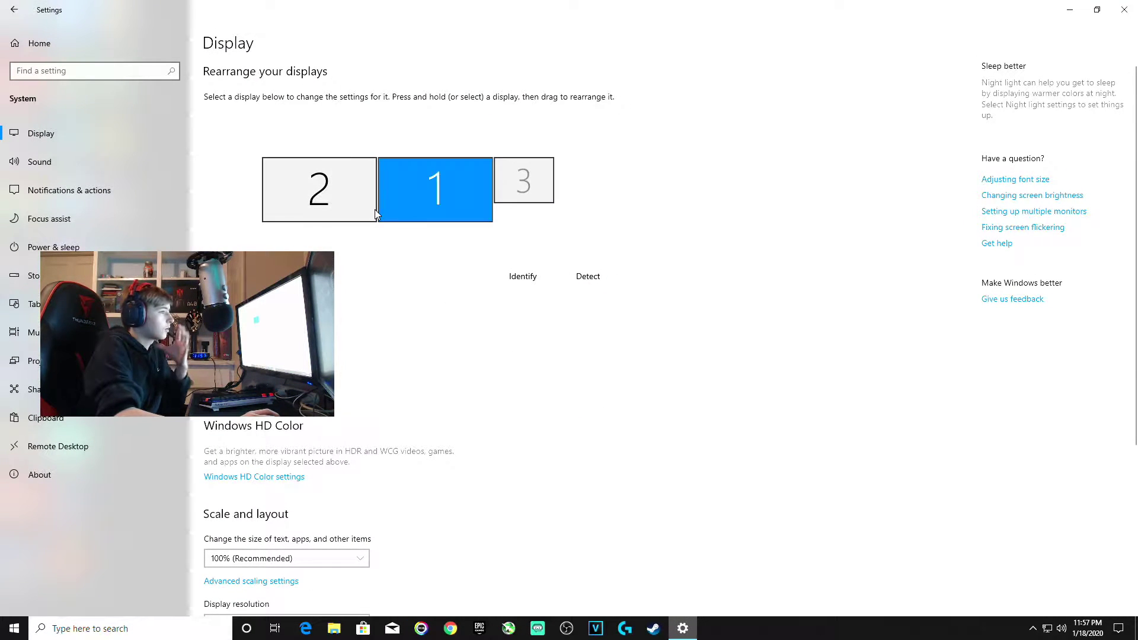
# Select displays 2, 1 and 3 in turn, ending on display 2
pyautogui.click(345, 208)
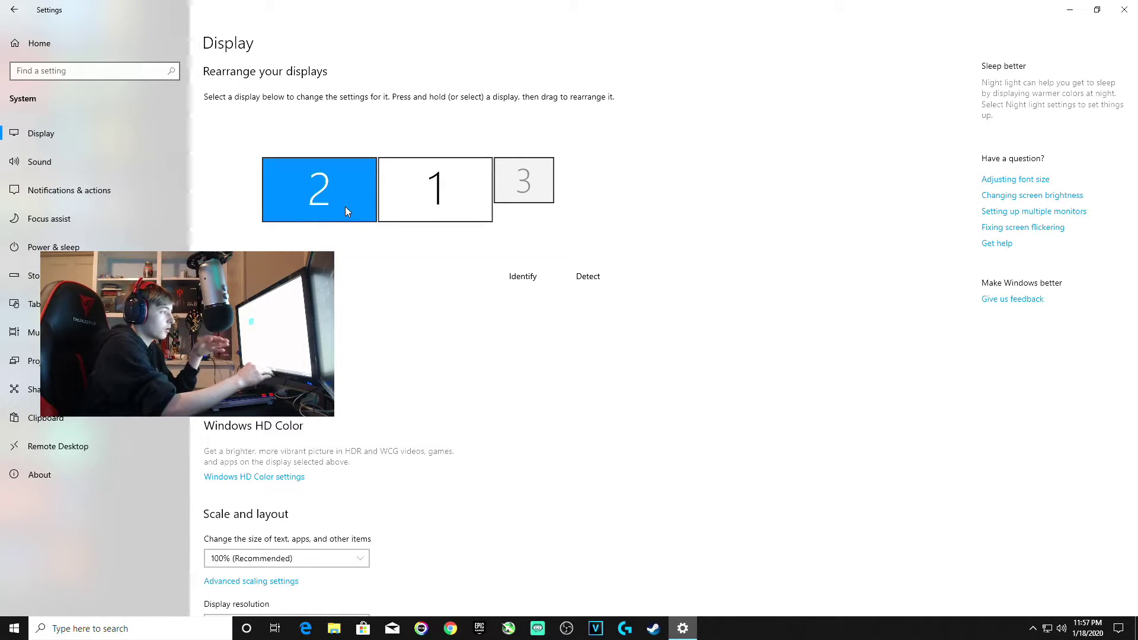
pyautogui.click(422, 194)
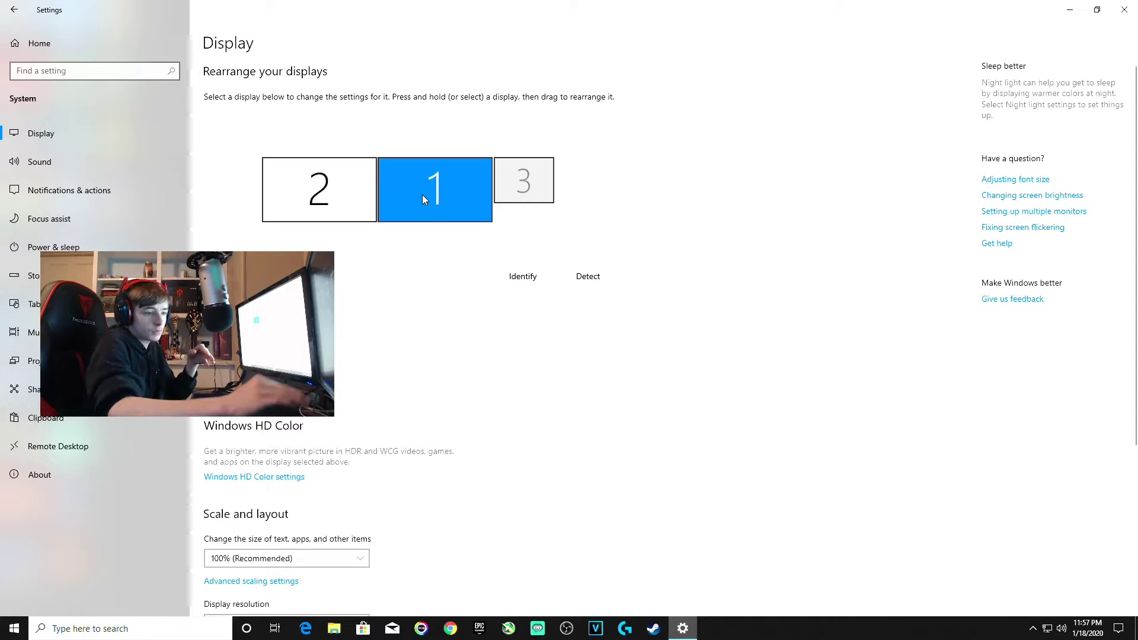
pyautogui.click(539, 186)
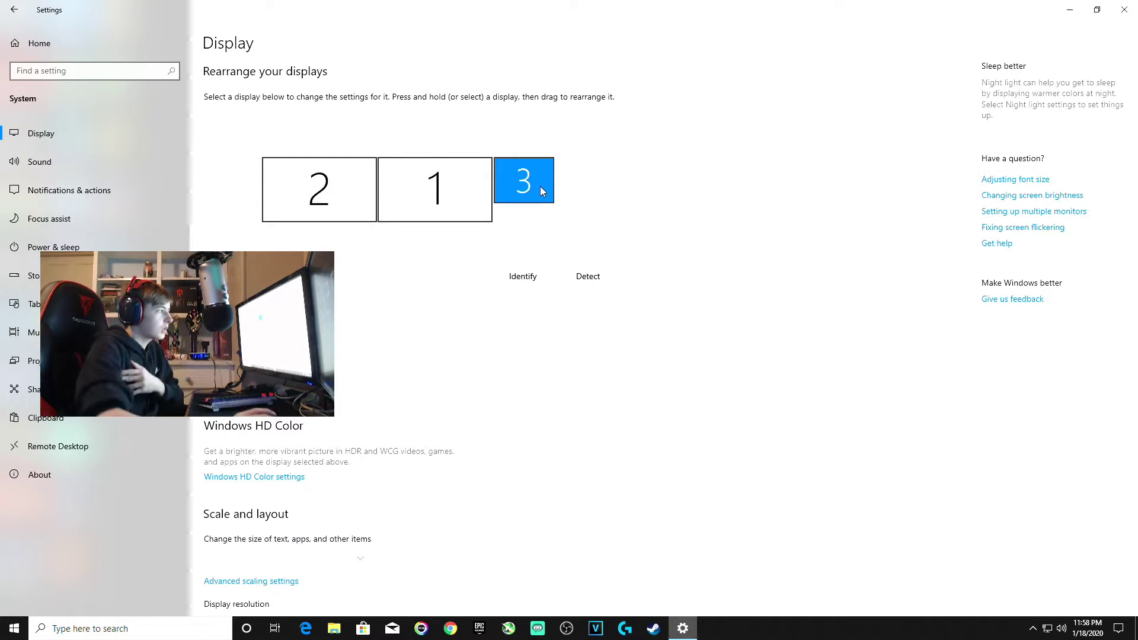
pyautogui.click(356, 202)
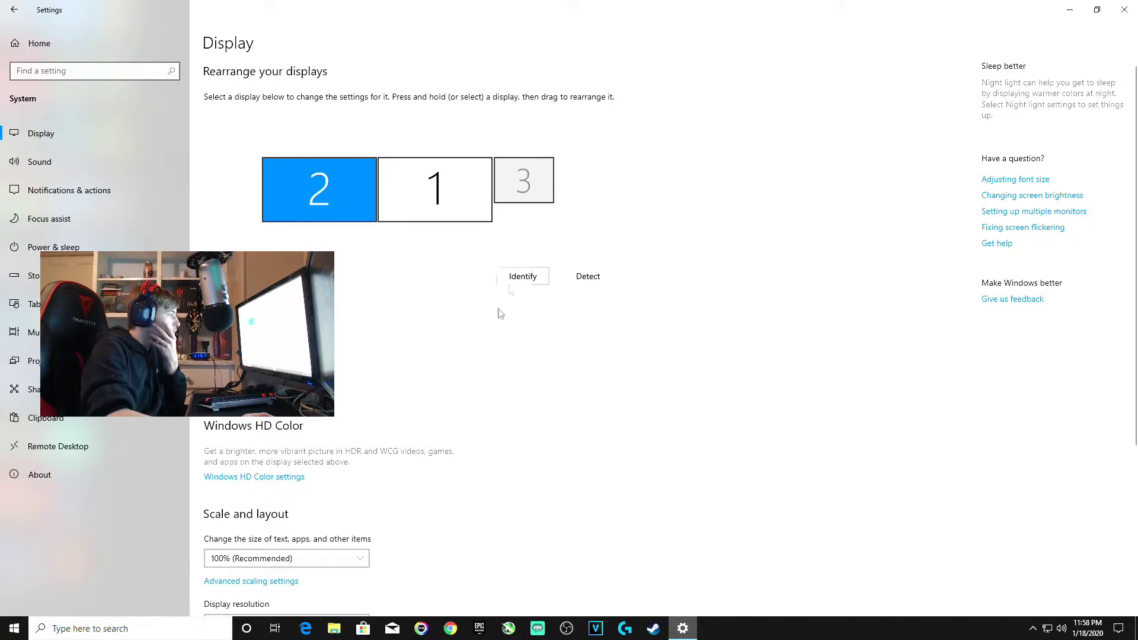
# Open Advanced display settings for display 2
pyautogui.scroll(-5, 437, 439)
pyautogui.scroll(5, 445, 403)
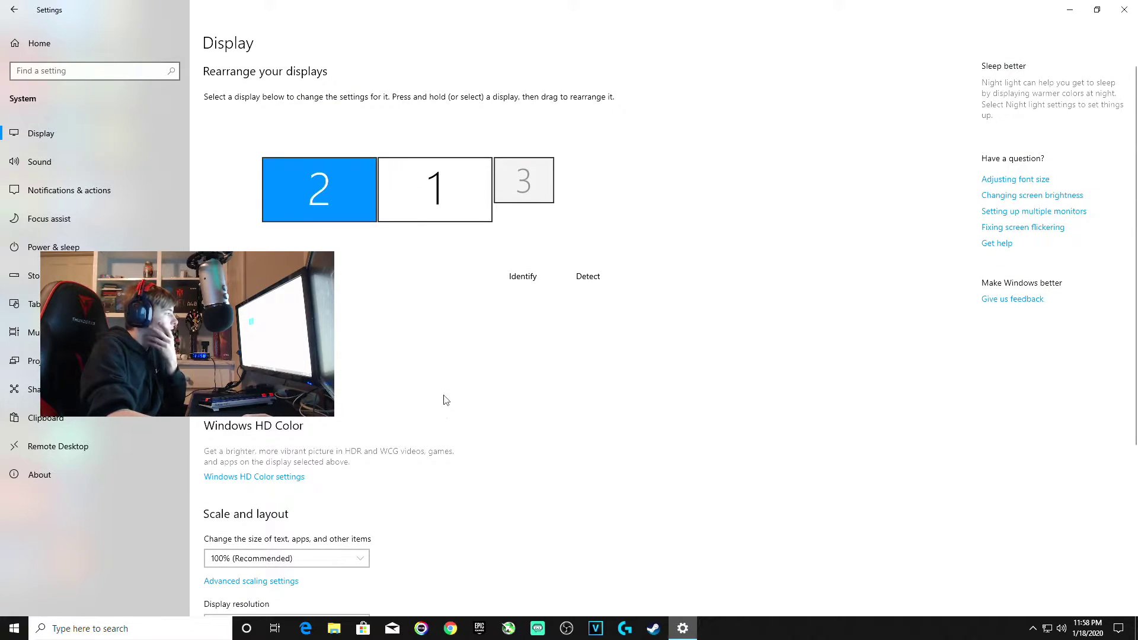
pyautogui.scroll(-5, 446, 401)
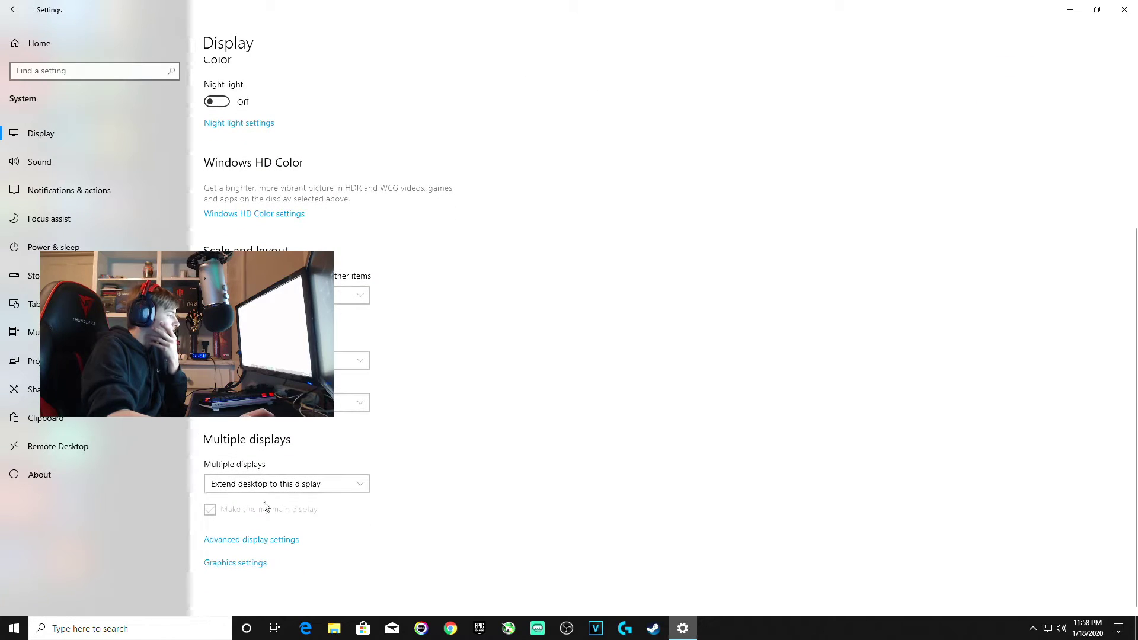
pyautogui.click(280, 540)
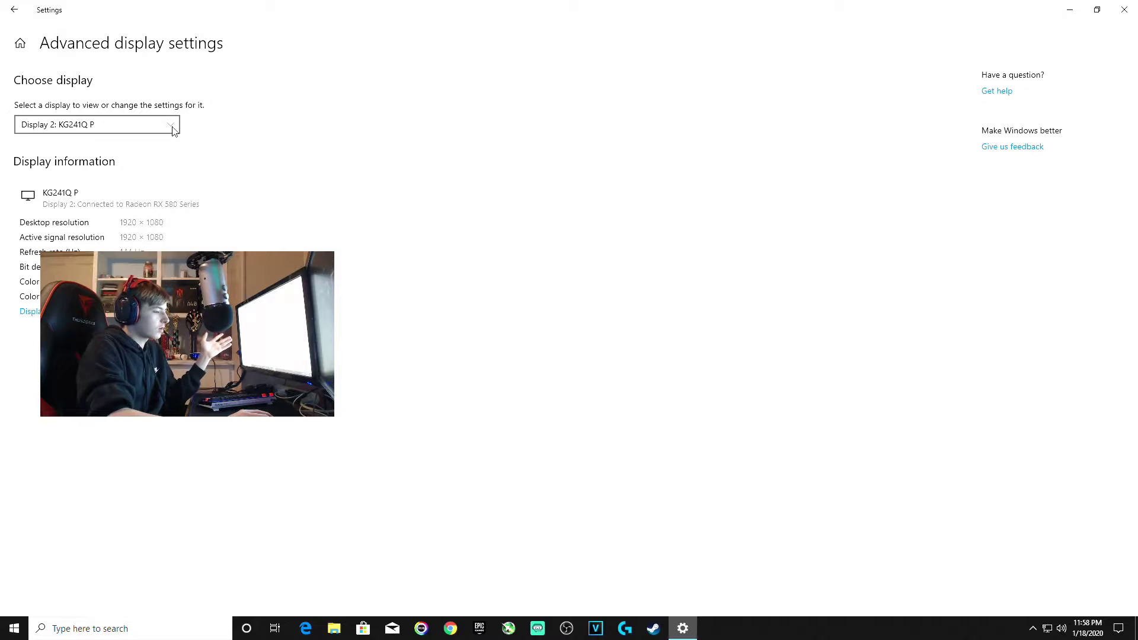
# Choose Display 2: KG241Q P to view its 1920 × 1080 details
pyautogui.click(173, 130)
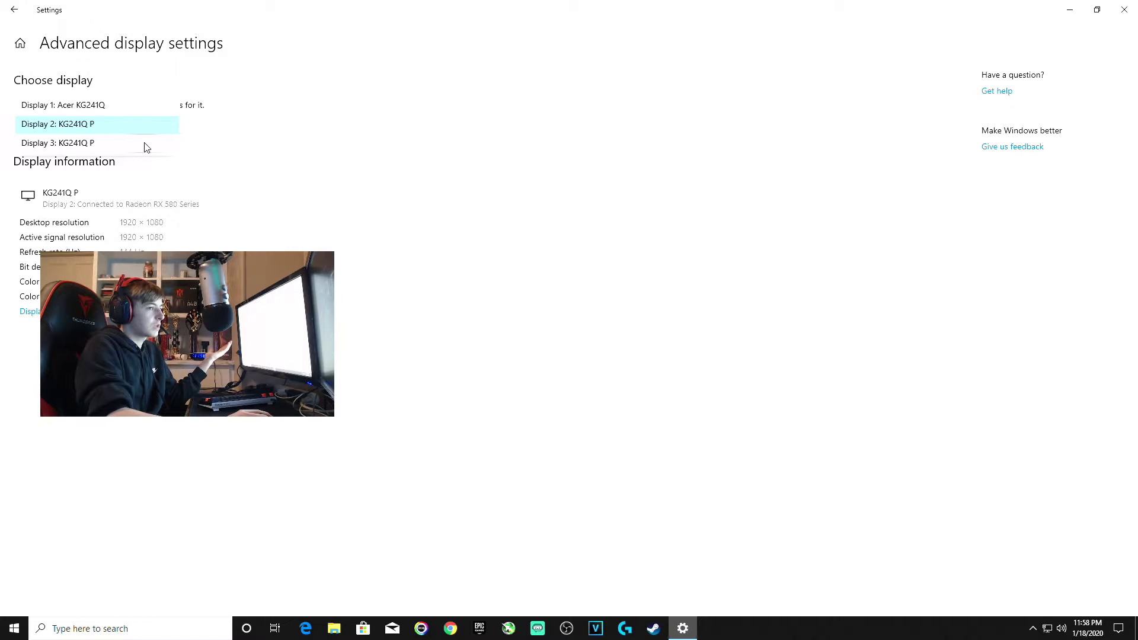
pyautogui.click(115, 126)
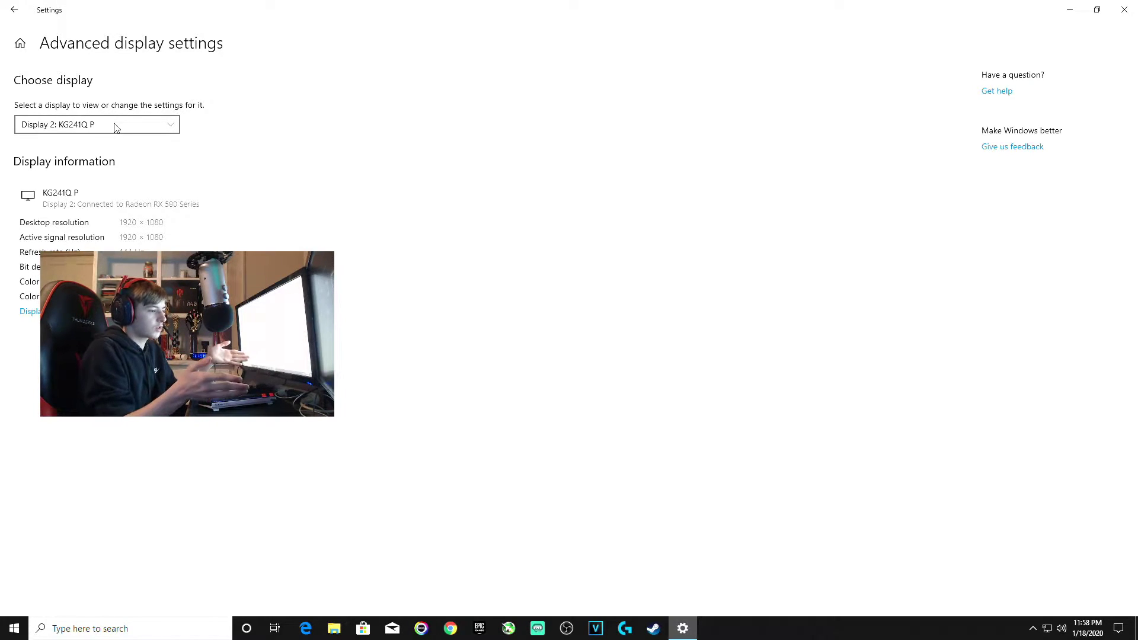
# Back on the Display page, set display 3 to Disconnect this display
pyautogui.click(11, 11)
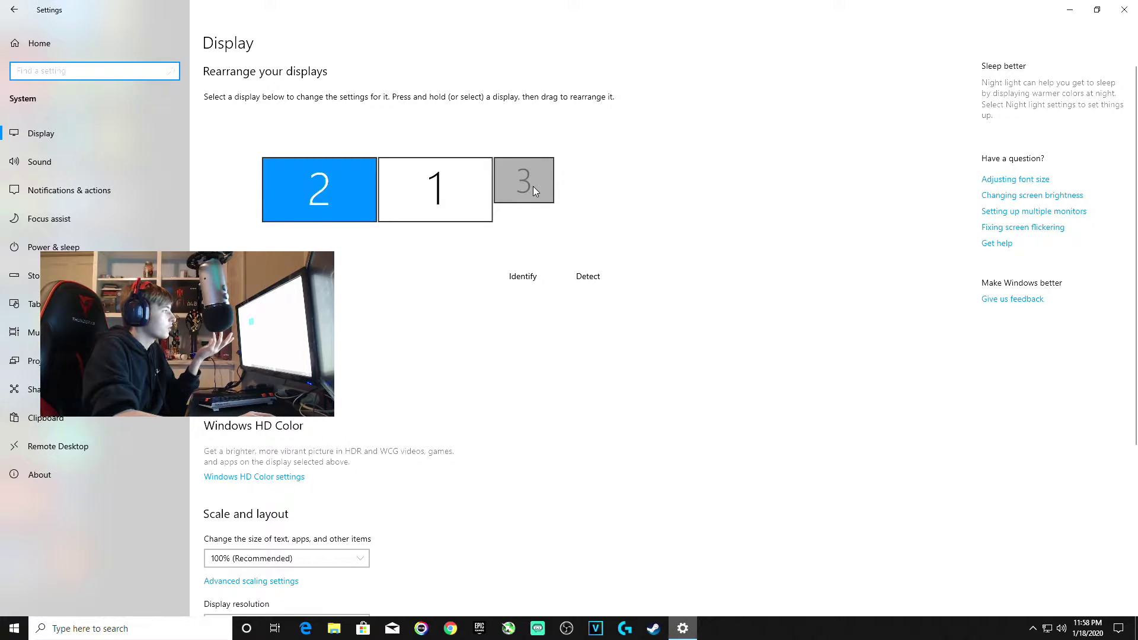
pyautogui.click(532, 186)
pyautogui.scroll(-4, 439, 289)
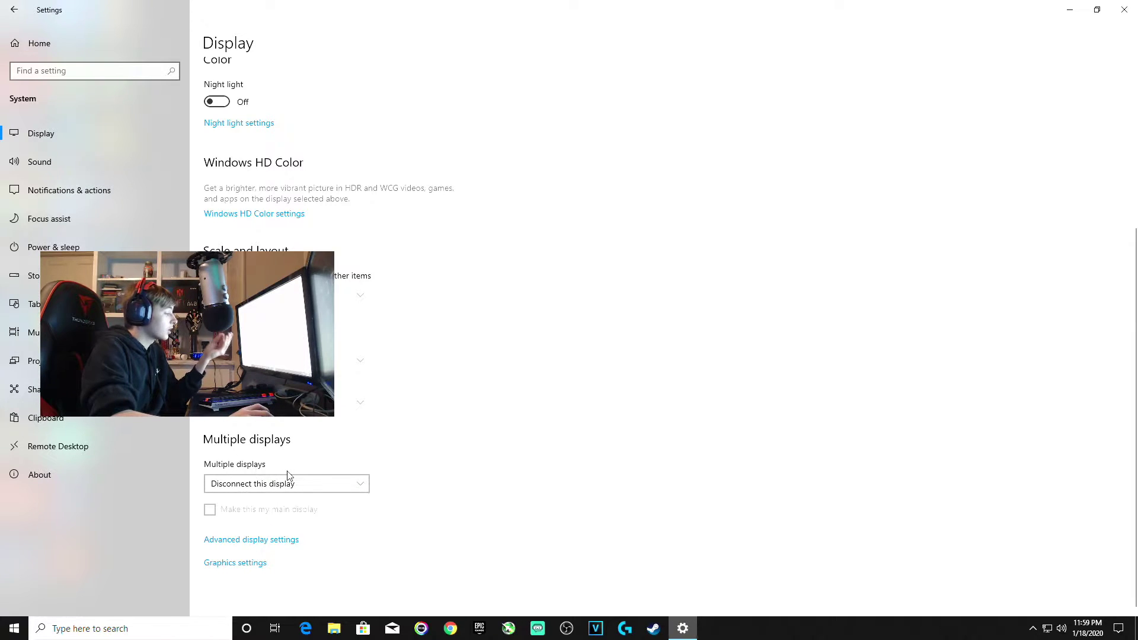
pyautogui.click(335, 481)
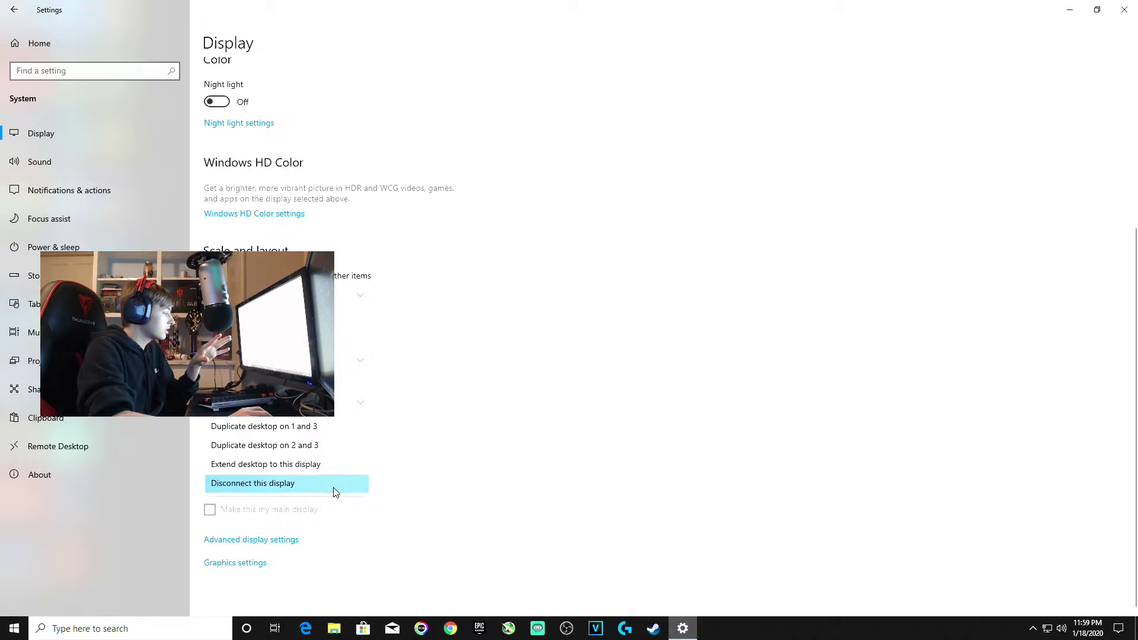
pyautogui.click(376, 508)
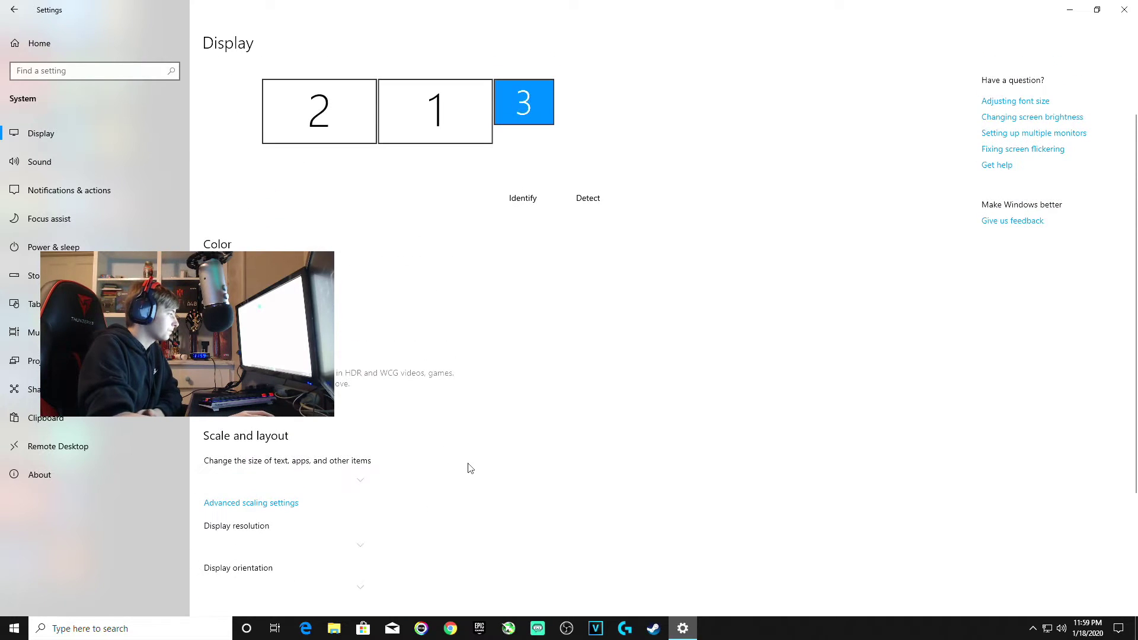
# Review the updated display settings, then minimize Settings to show the desktop
pyautogui.scroll(-3, 468, 450)
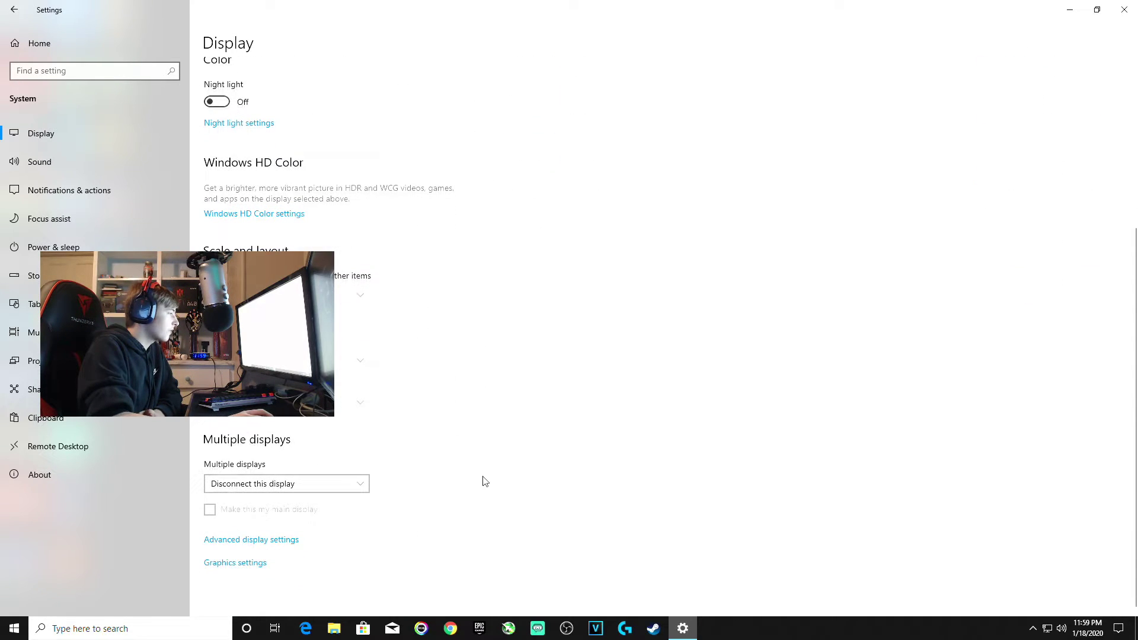
pyautogui.scroll(5, 484, 480)
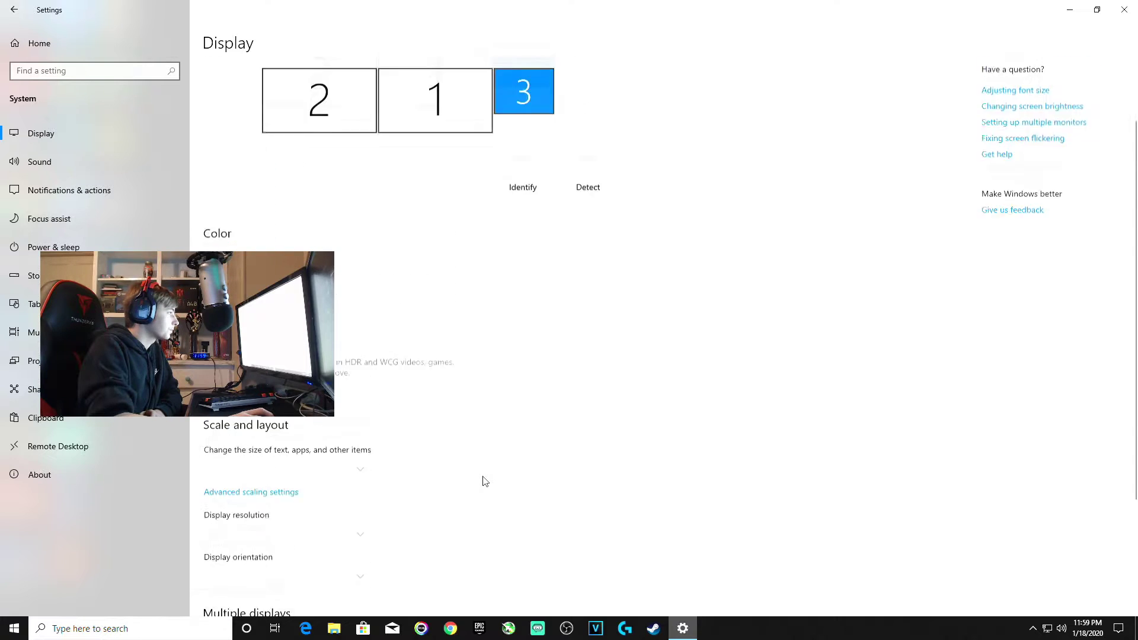
pyautogui.scroll(-5, 484, 480)
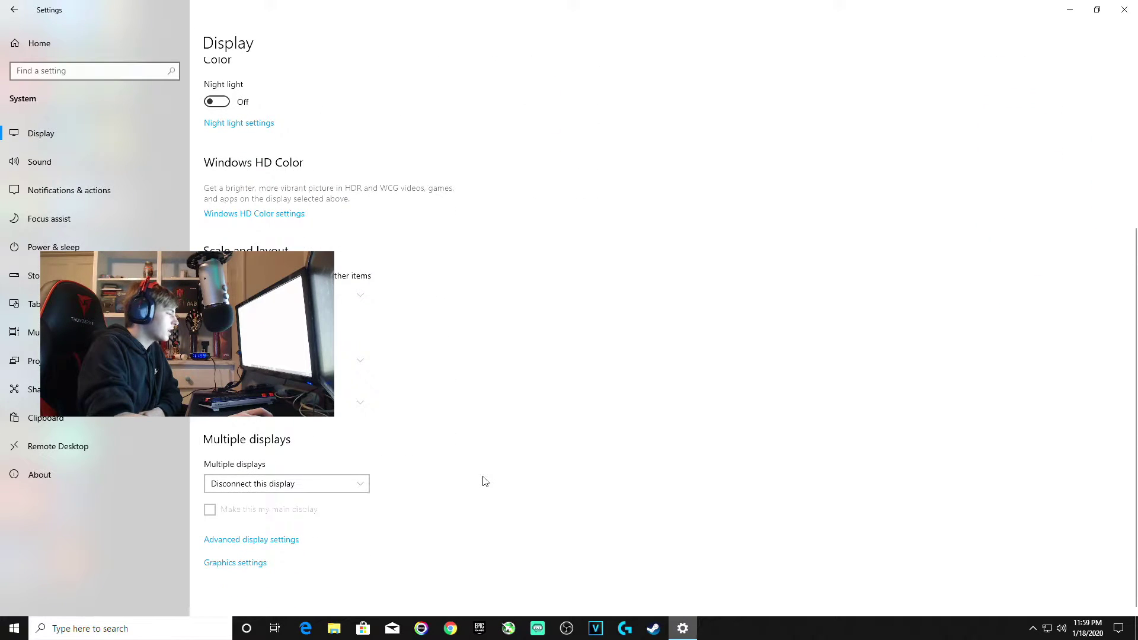
pyautogui.scroll(4, 484, 481)
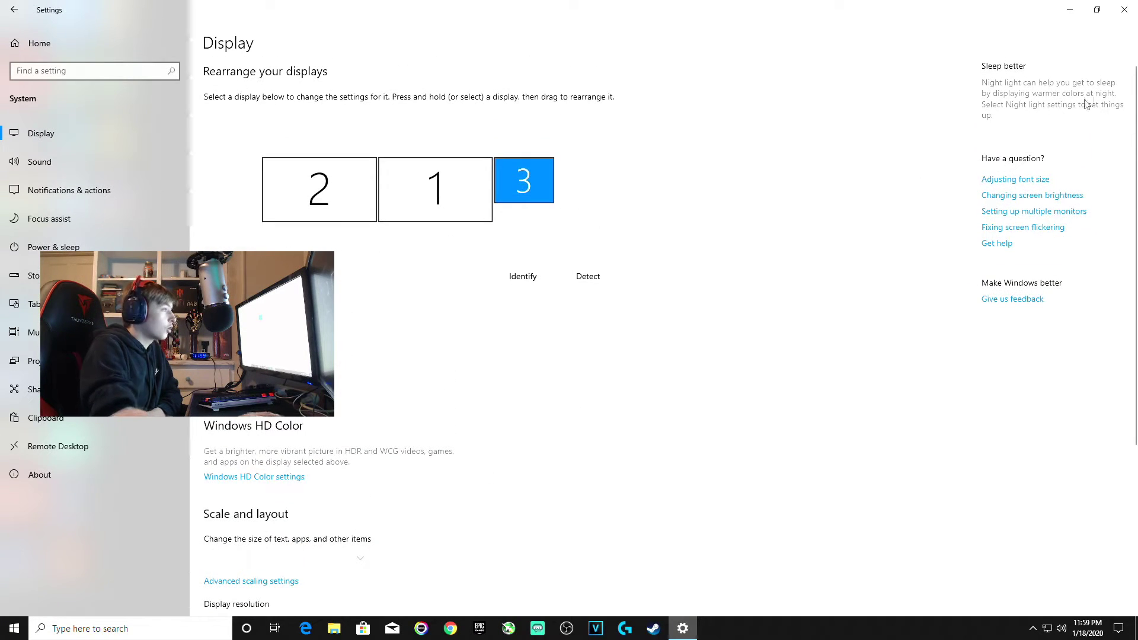
pyautogui.click(1069, 12)
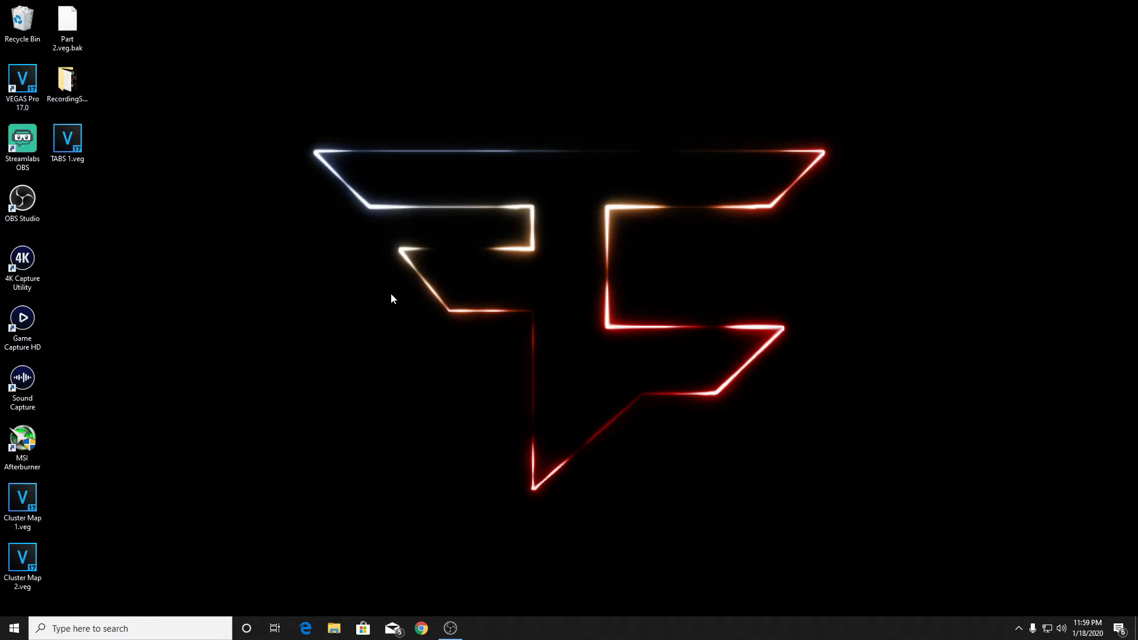
# In 4K Capture Utility's Device preferences, leave HDMI Color Range at Expand
pyautogui.rightClick(391, 293)
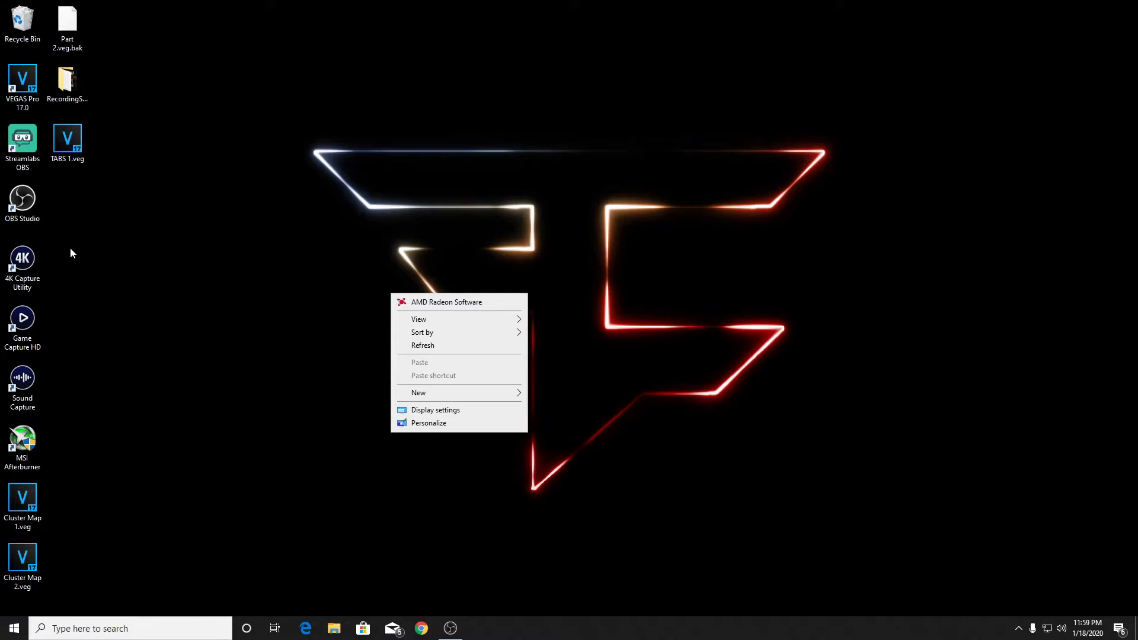
pyautogui.click(22, 263)
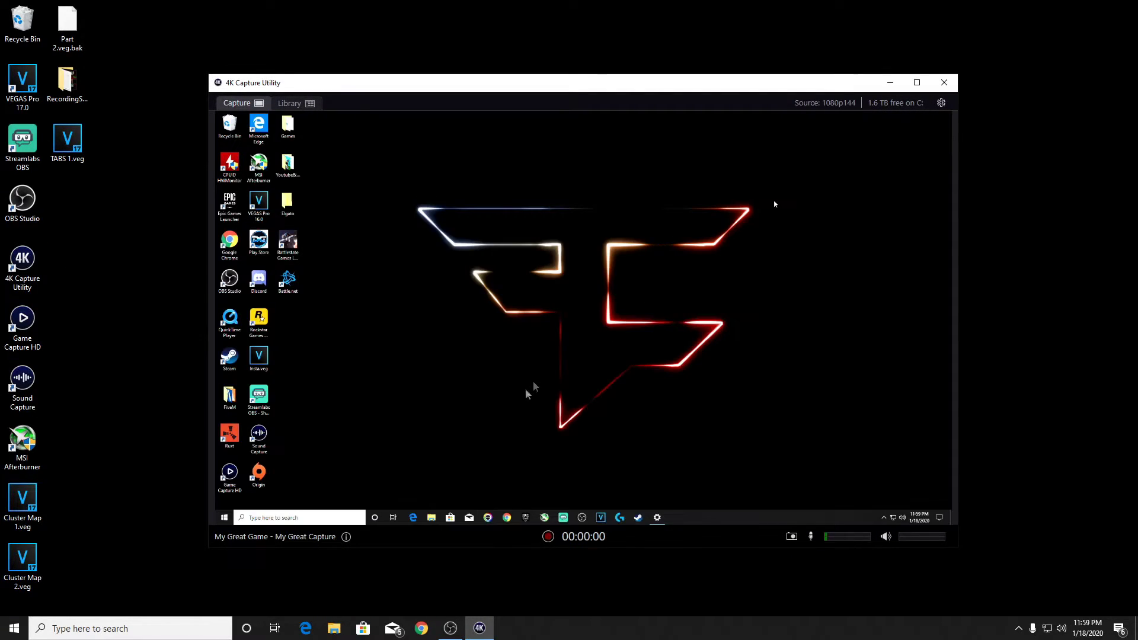
pyautogui.click(941, 103)
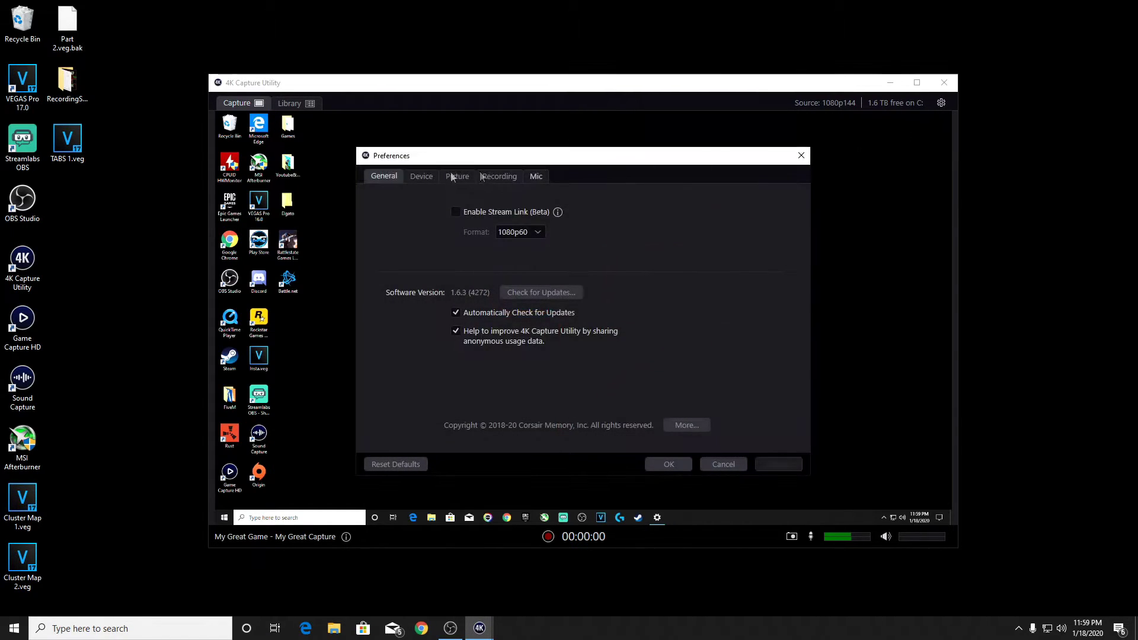
pyautogui.click(432, 177)
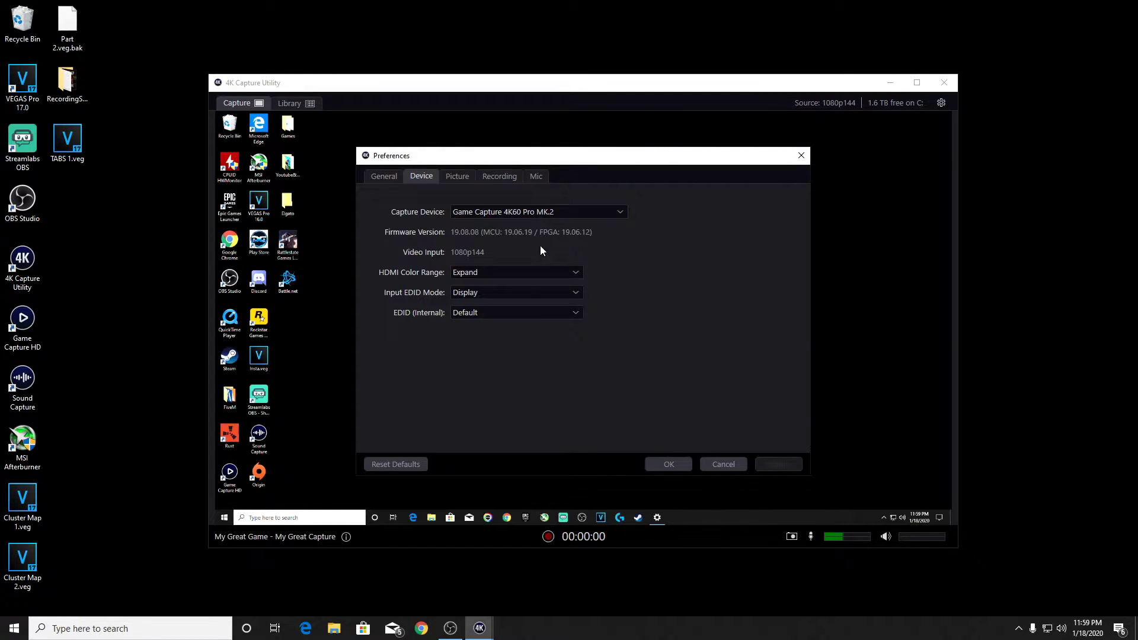
pyautogui.click(514, 272)
pyautogui.click(464, 294)
# Keep Input EDID Mode at Display and HDMI Color Range at Expand, glancing at Recording and Picture tabs
pyautogui.click(483, 292)
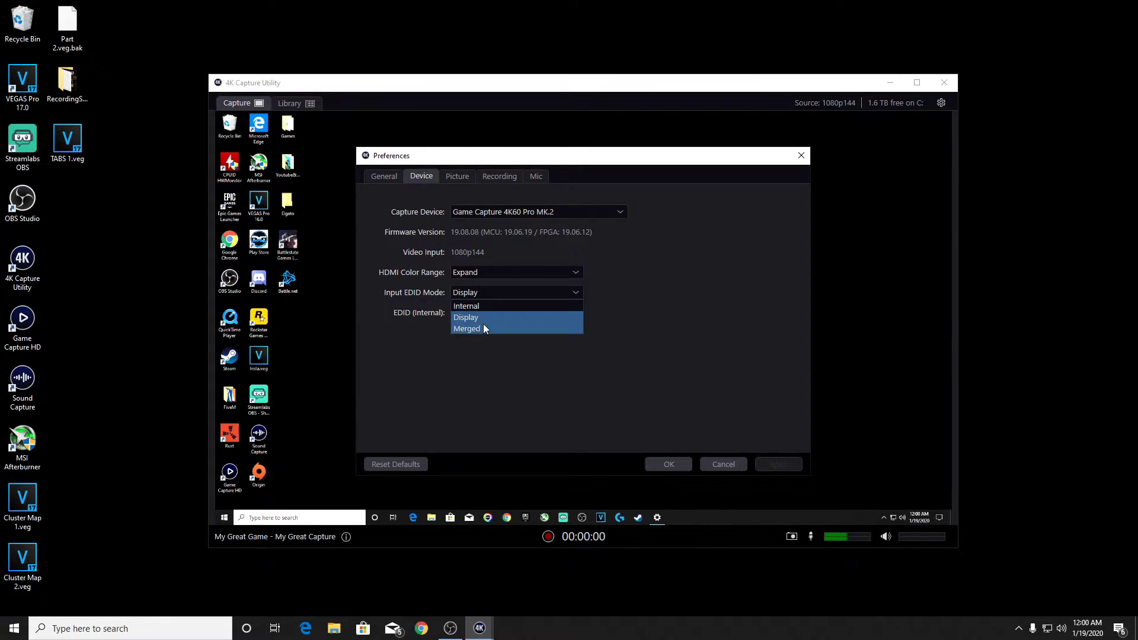
pyautogui.click(683, 316)
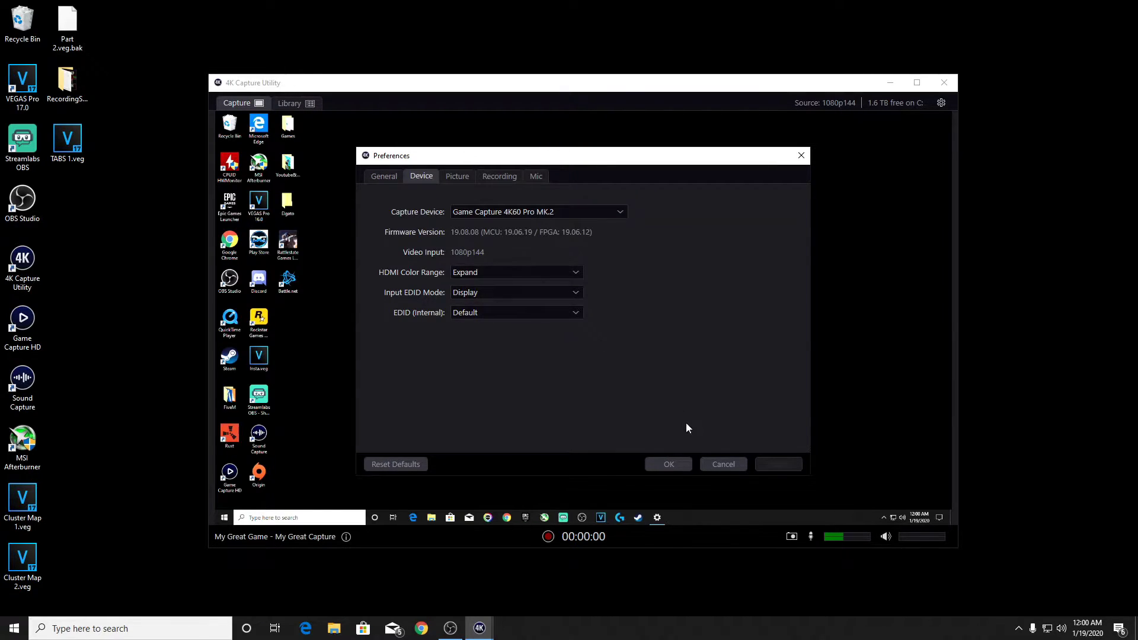
pyautogui.click(504, 175)
pyautogui.click(464, 175)
pyautogui.click(428, 178)
pyautogui.click(526, 272)
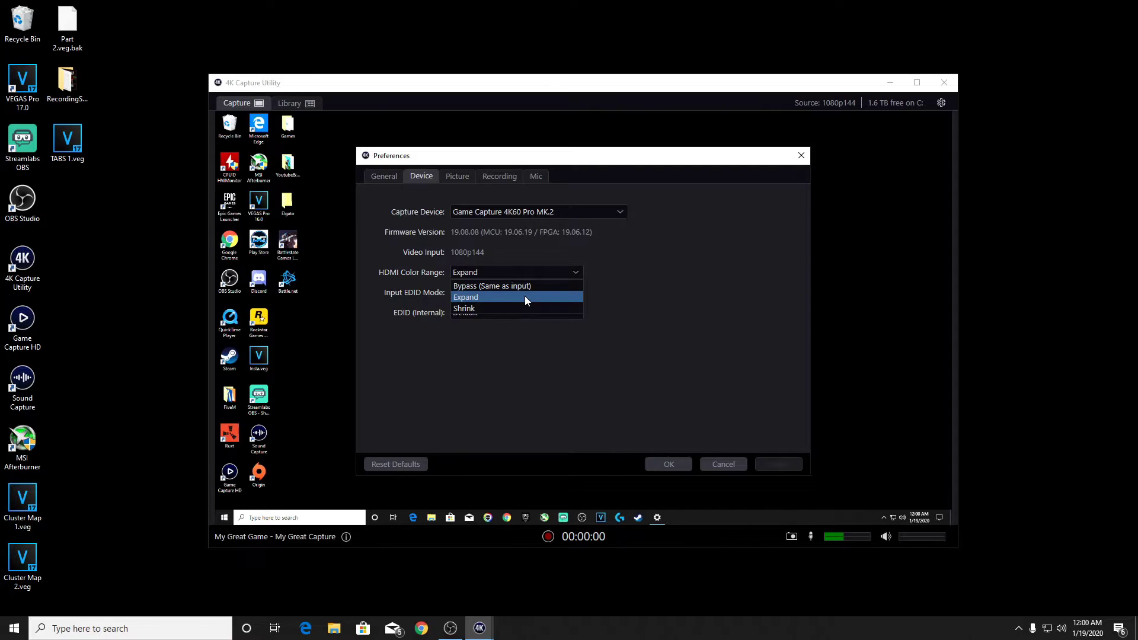
pyautogui.click(524, 296)
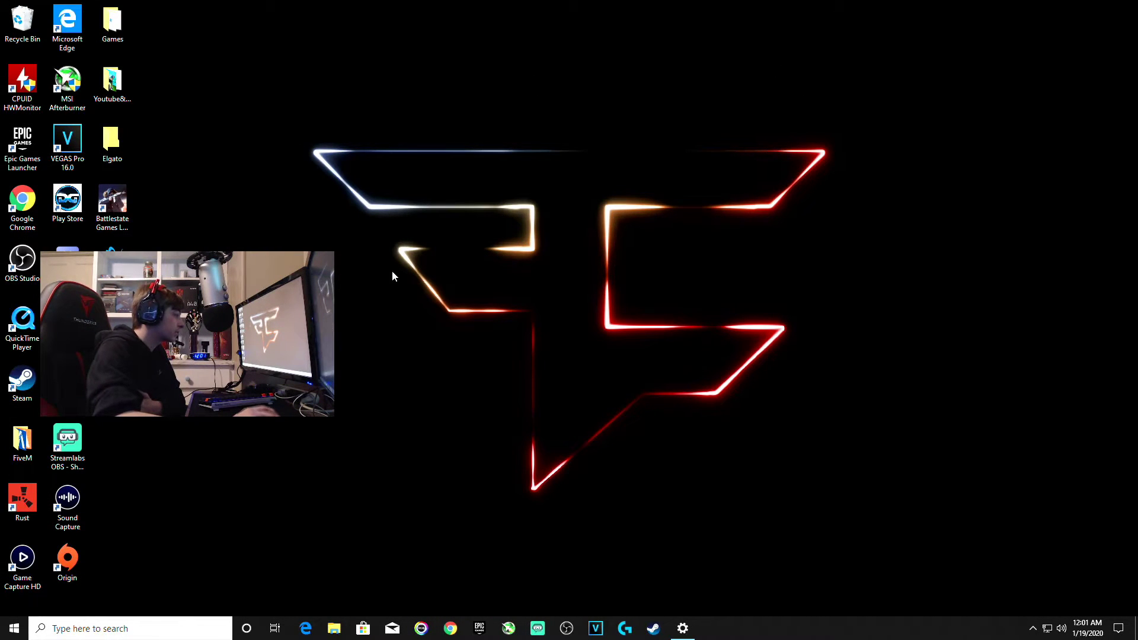
# Reopen Display settings from the desktop shortcut menu
pyautogui.rightClick(511, 265)
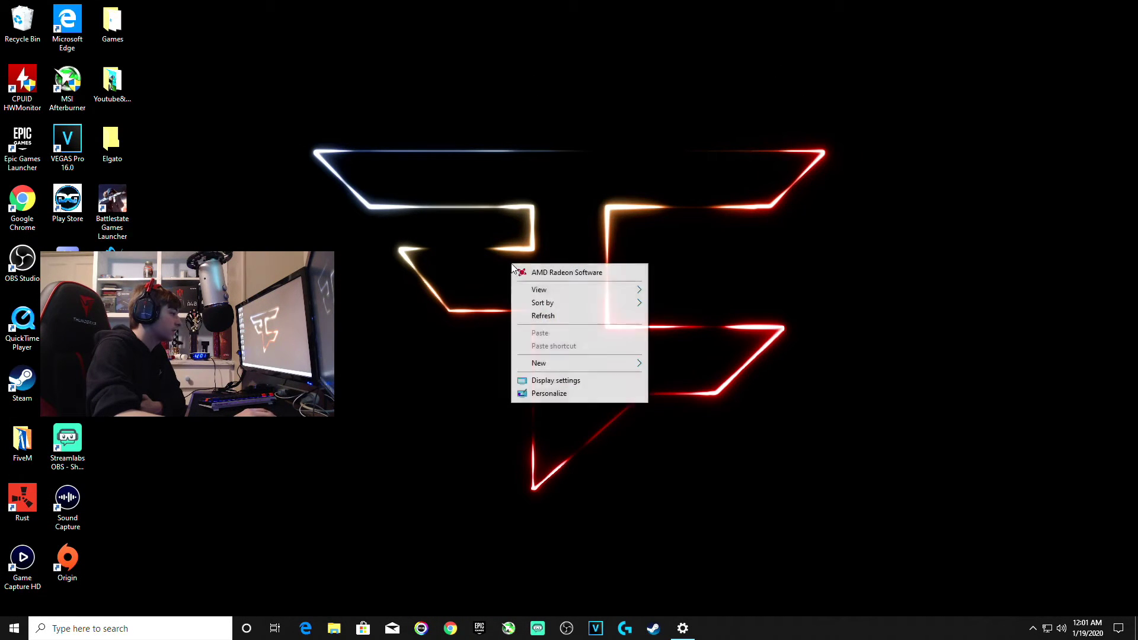
pyautogui.click(555, 380)
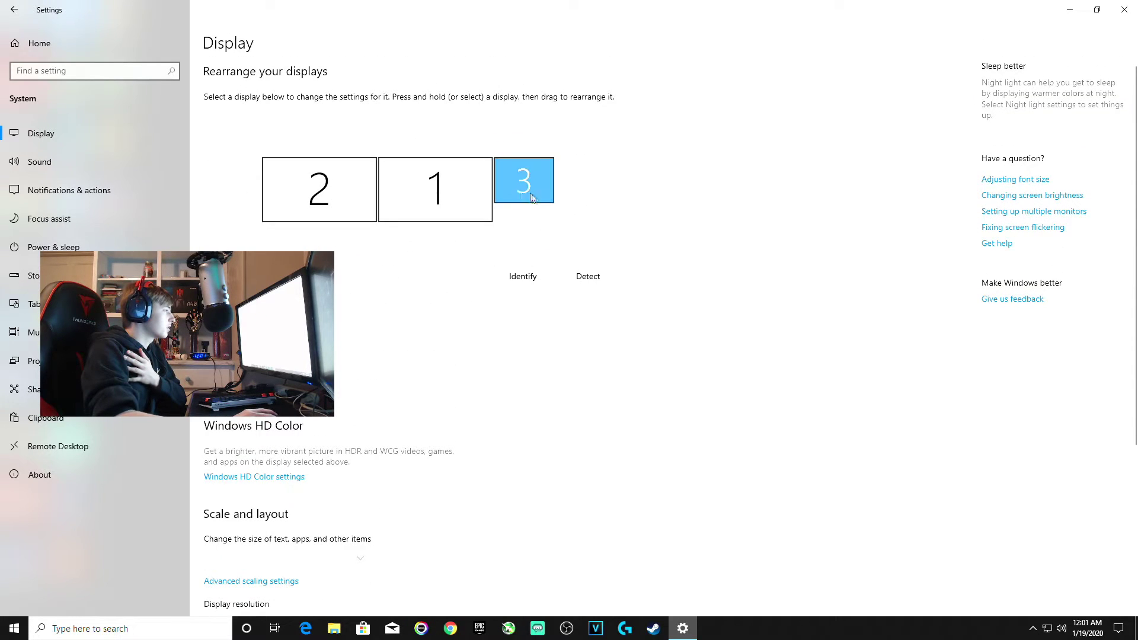
pyautogui.scroll(-4, 544, 361)
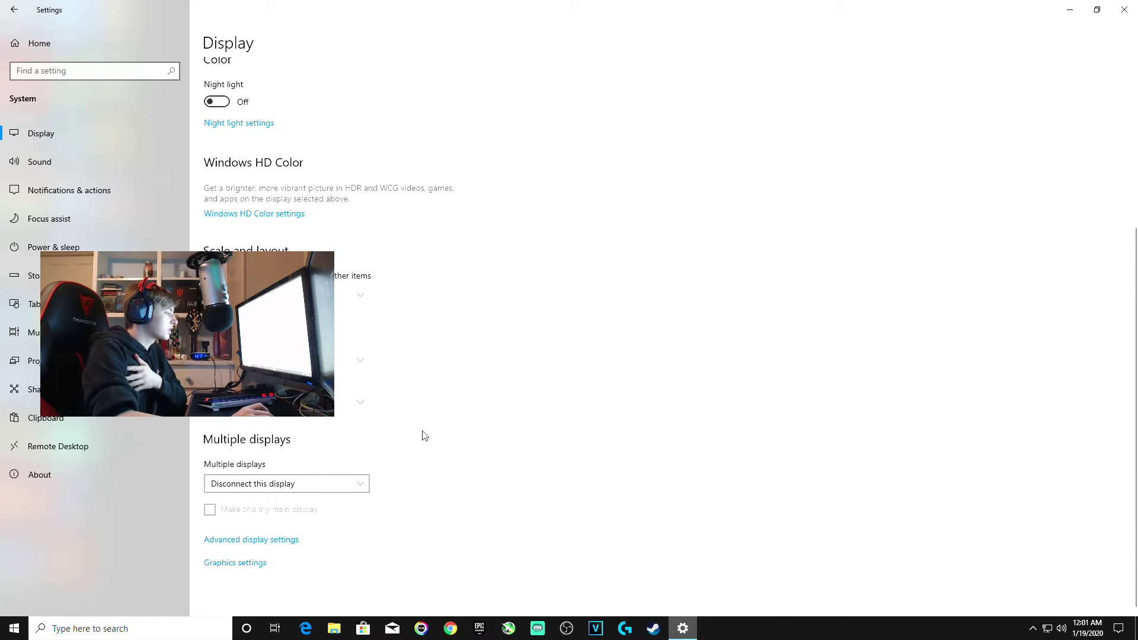
pyautogui.scroll(4, 424, 436)
# Review the Multiple displays settings of display 2 and display 1
pyautogui.click(329, 201)
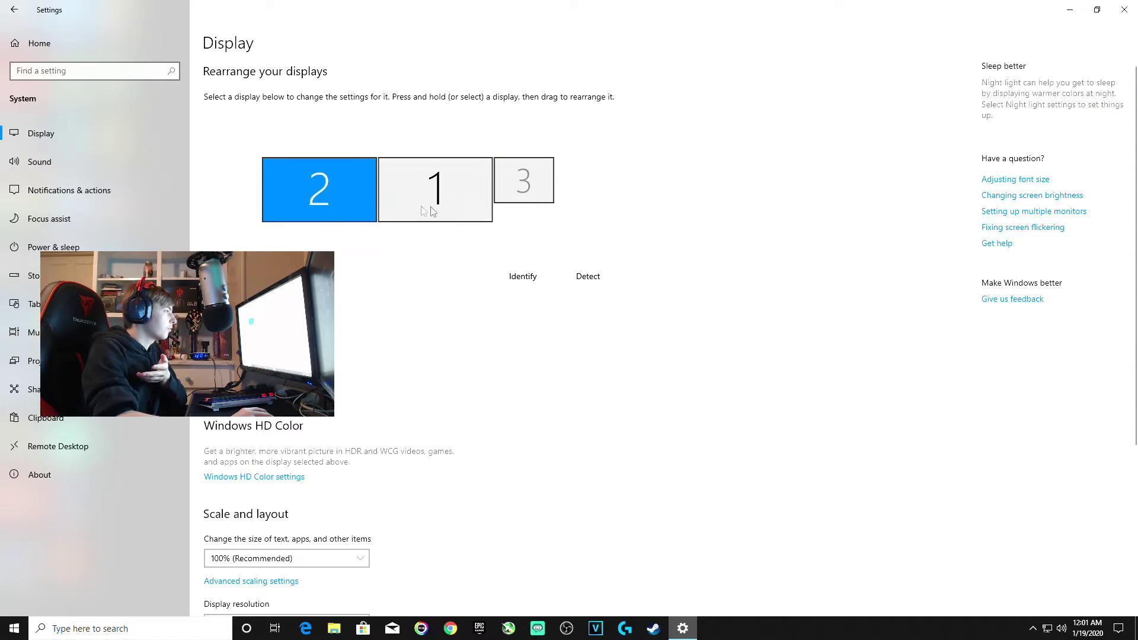
pyautogui.scroll(-2, 341, 195)
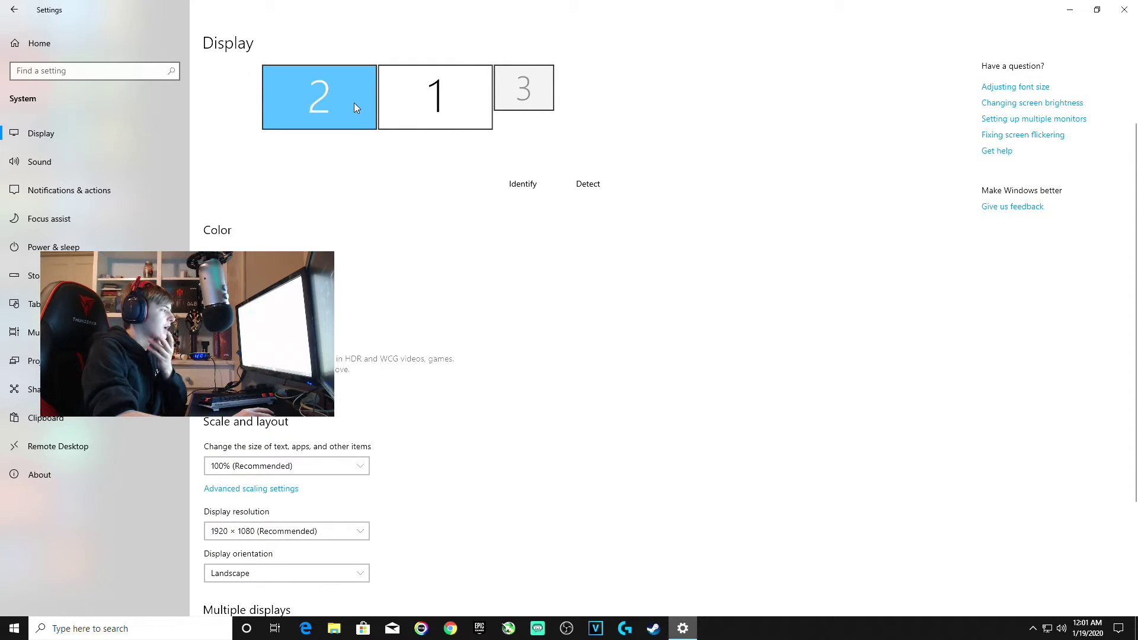
pyautogui.scroll(-2, 474, 357)
pyautogui.scroll(-2, 474, 357)
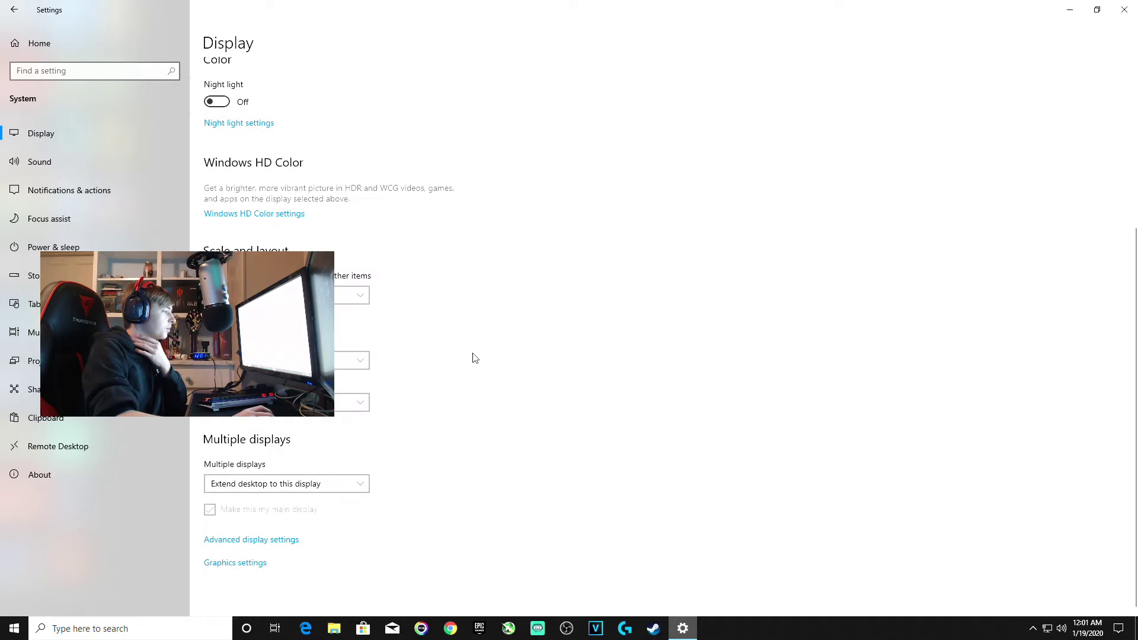
pyautogui.scroll(5, 468, 352)
pyautogui.scroll(-5, 378, 345)
pyautogui.scroll(5, 381, 347)
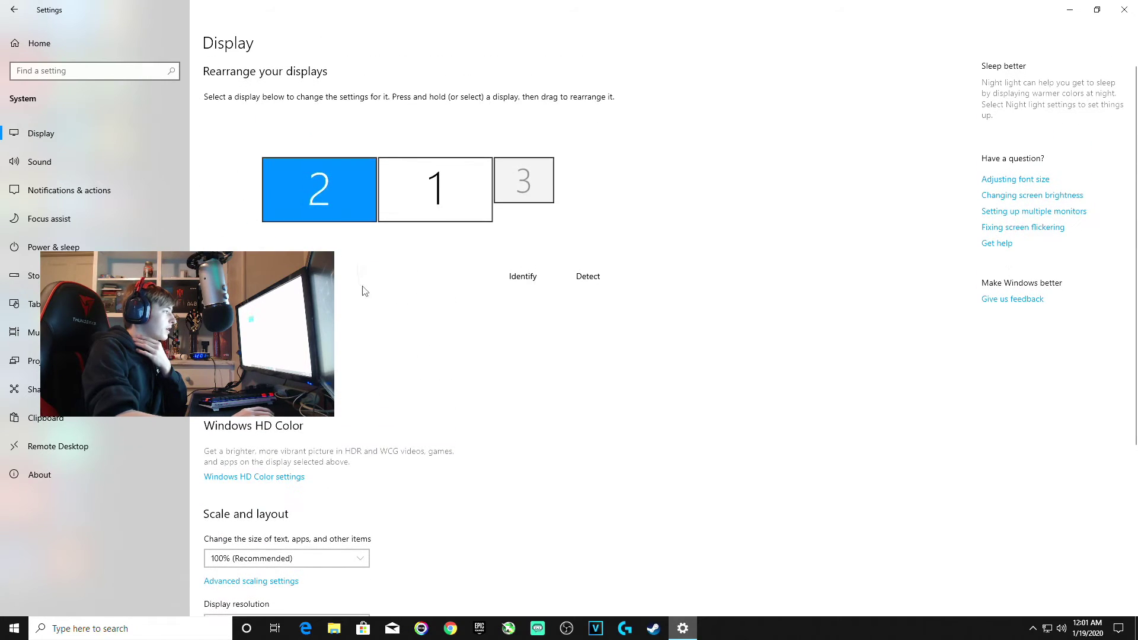
pyautogui.click(414, 213)
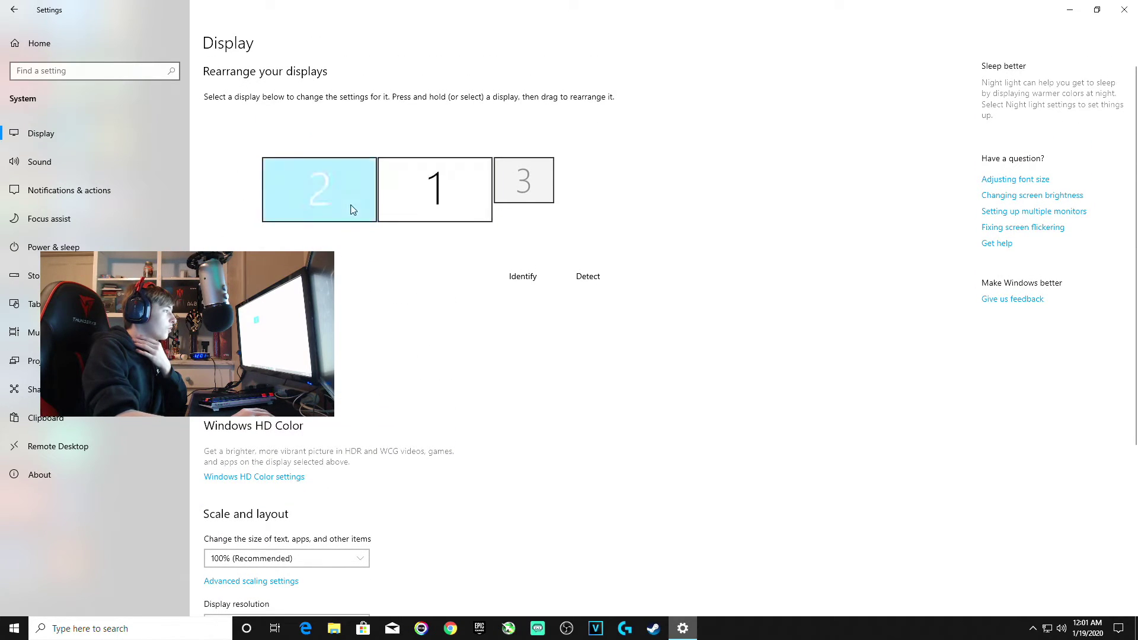
pyautogui.scroll(-5, 394, 349)
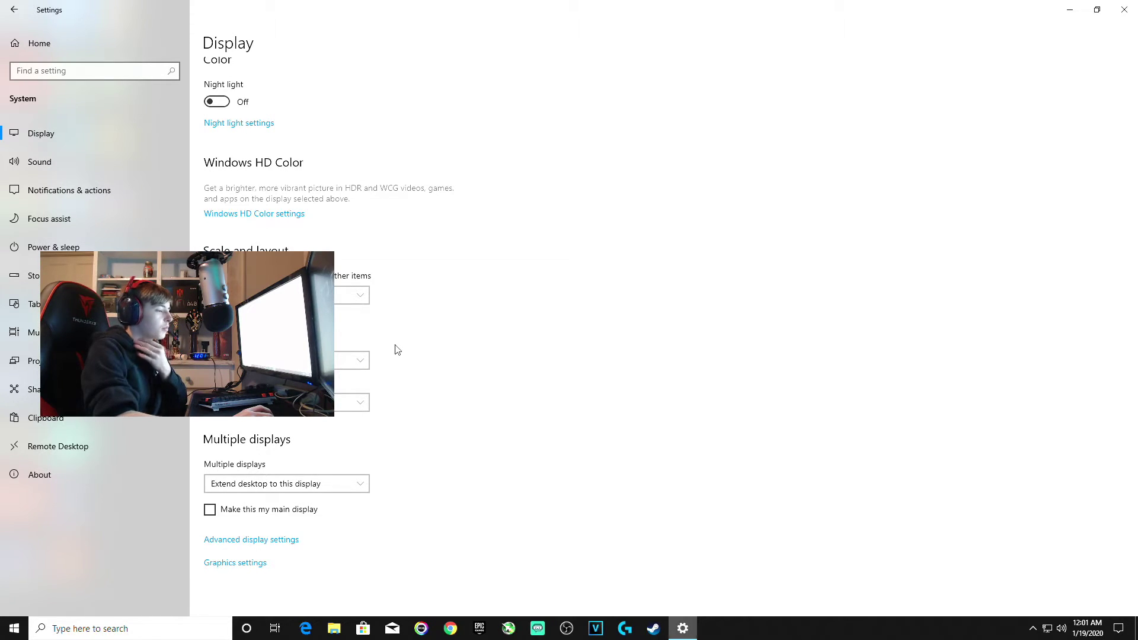
pyautogui.scroll(5, 400, 350)
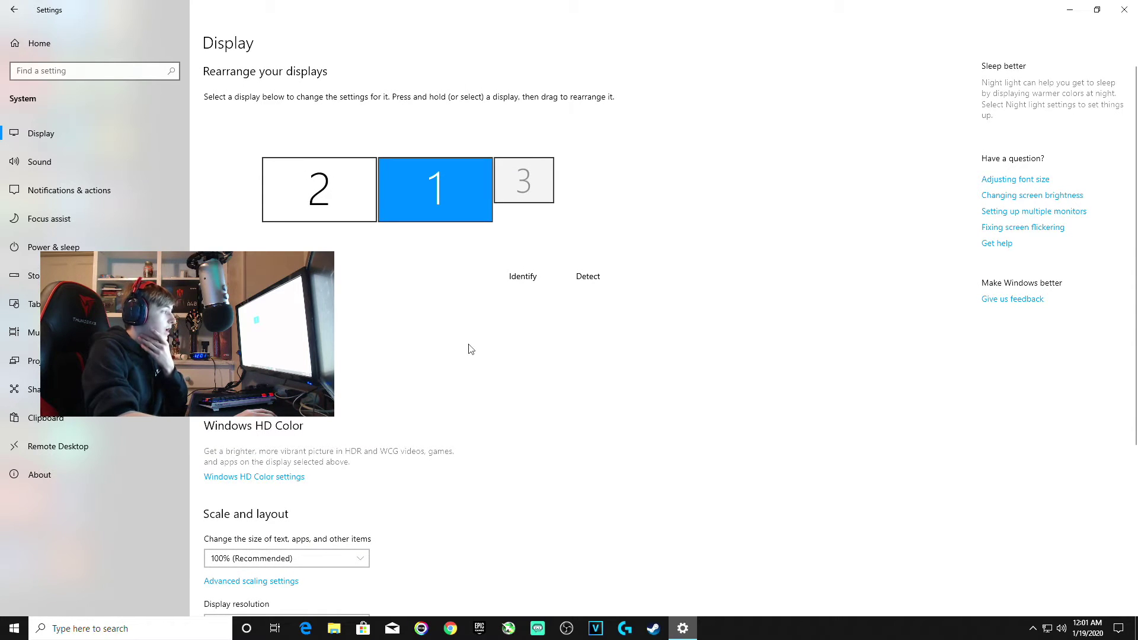
# Compare displays 2 and 1 again, ending on display 2's settings
pyautogui.click(348, 203)
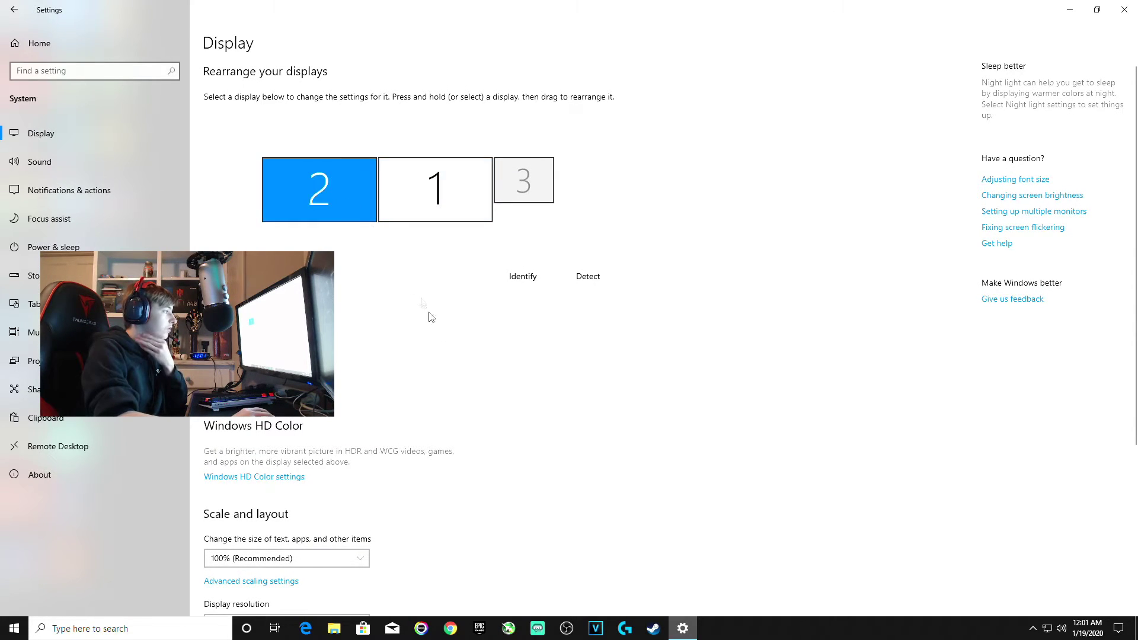
pyautogui.scroll(-4, 439, 343)
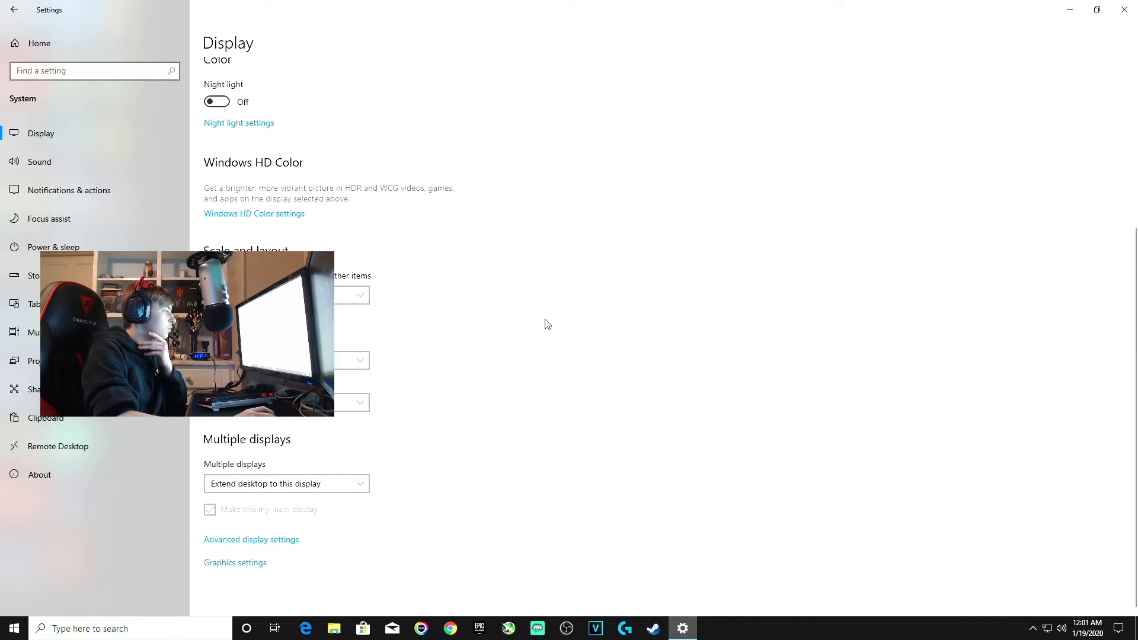
pyautogui.scroll(5, 531, 320)
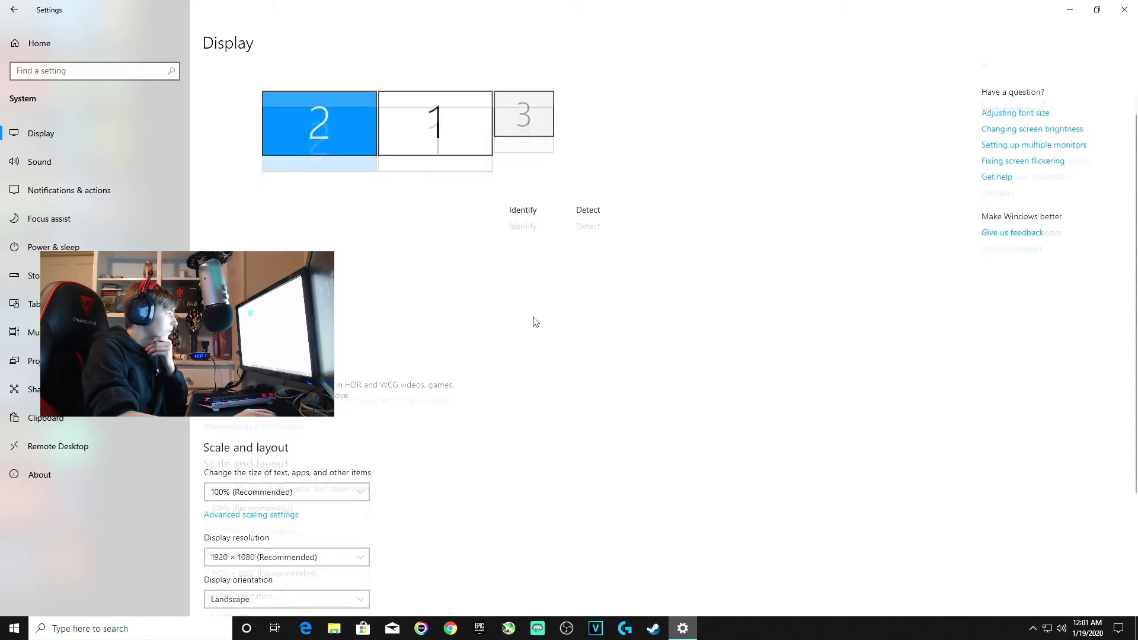
pyautogui.click(416, 201)
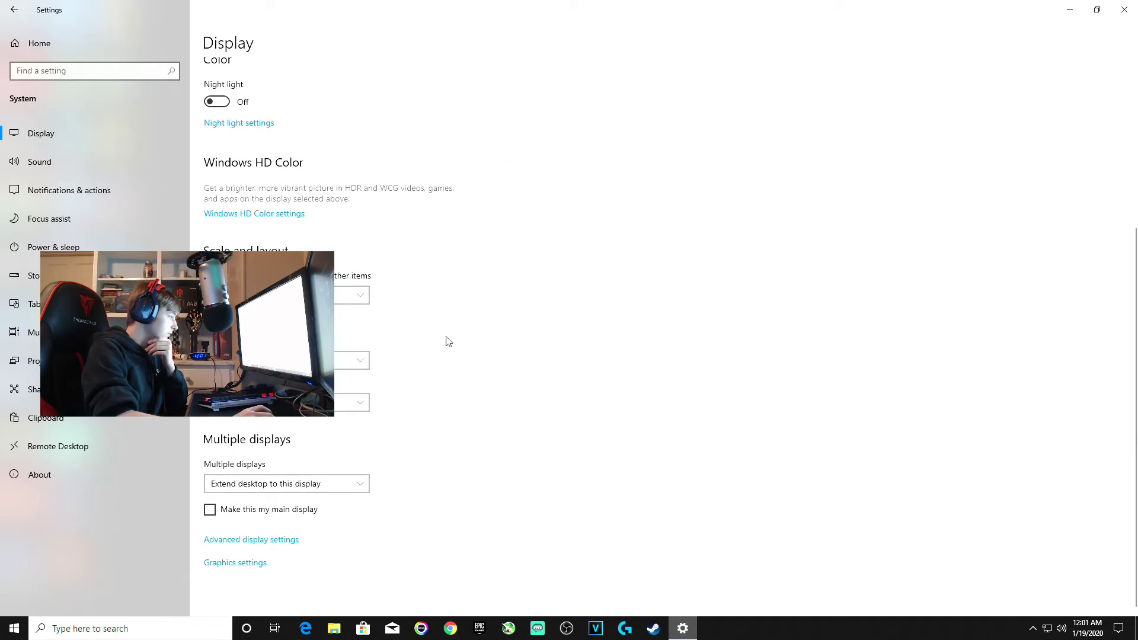
pyautogui.click(347, 192)
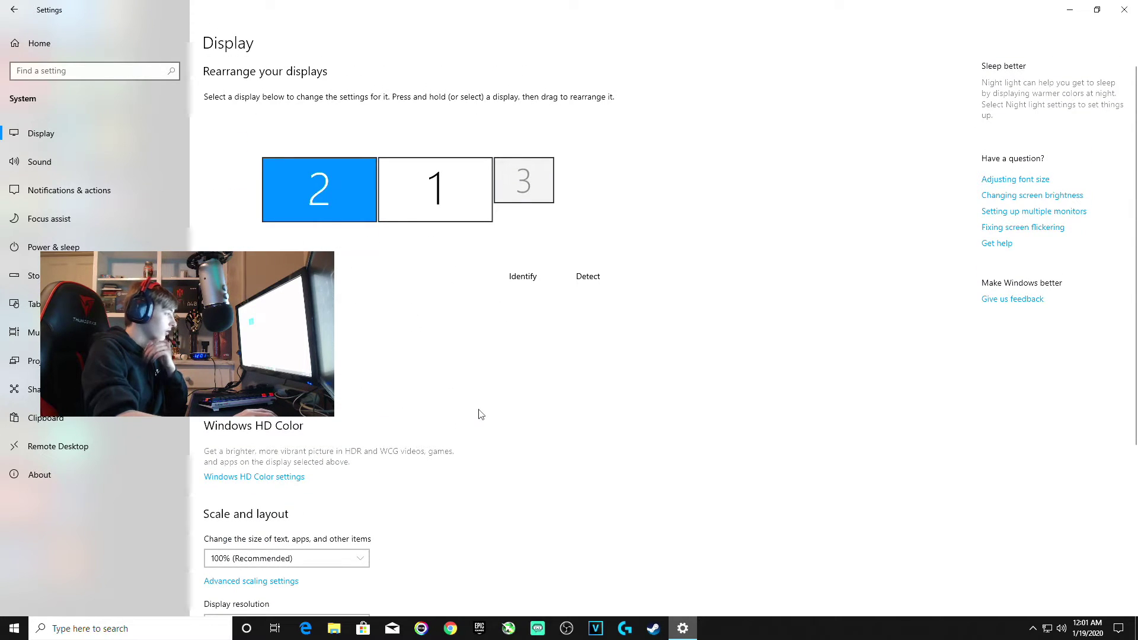
pyautogui.scroll(-4, 485, 422)
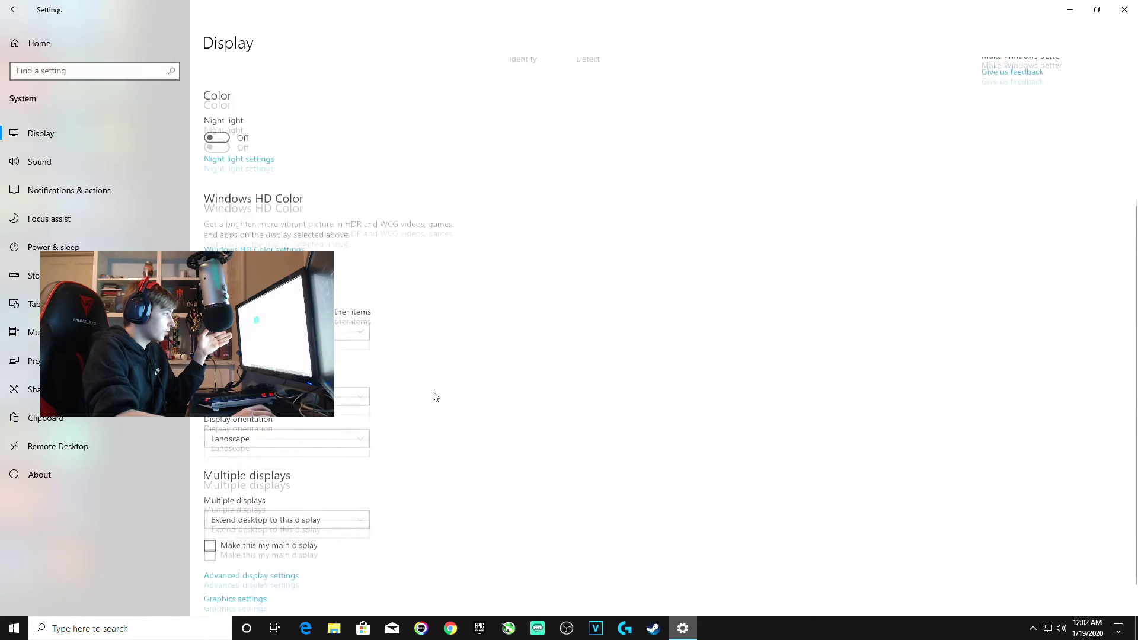
pyautogui.scroll(-1, 436, 396)
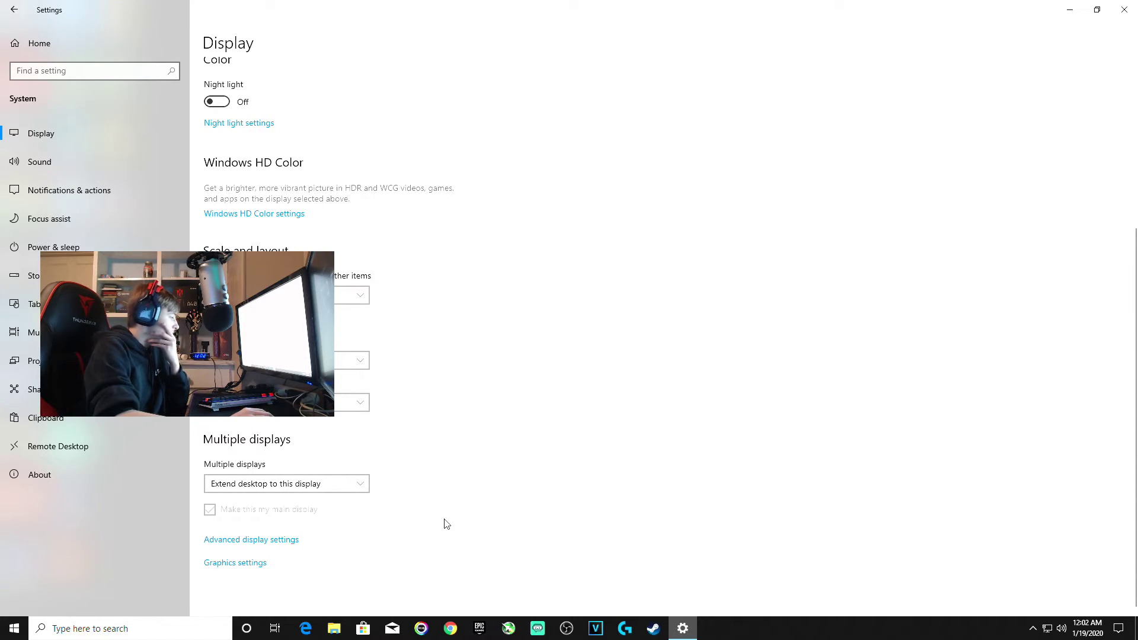
# Open Display adapter properties for display 2 on its Monitor tab
pyautogui.click(297, 540)
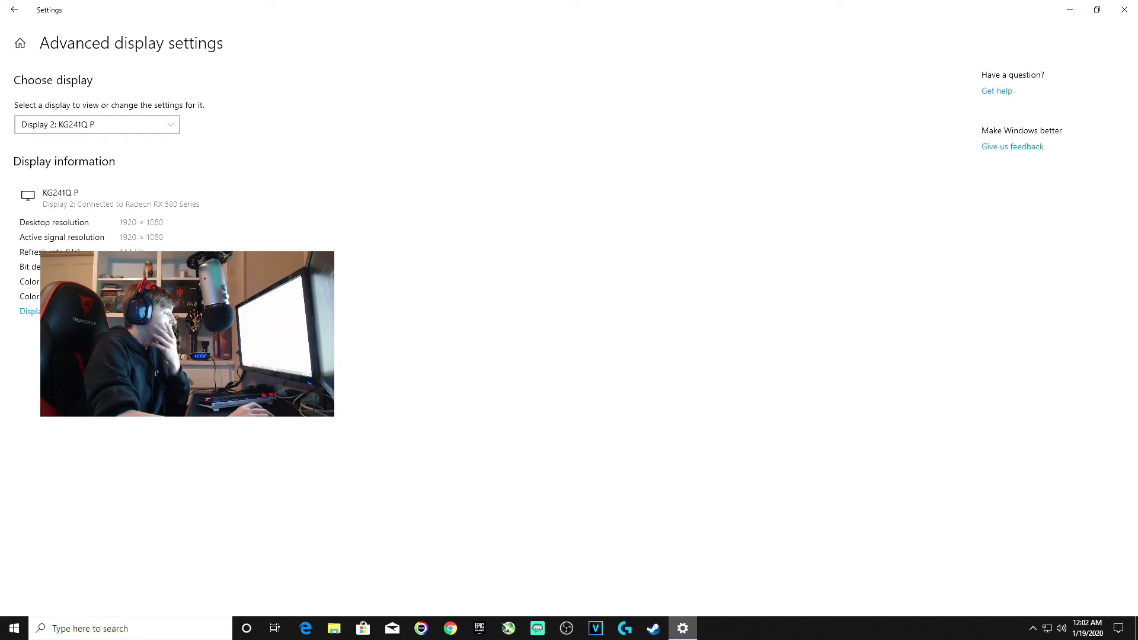
pyautogui.click(72, 311)
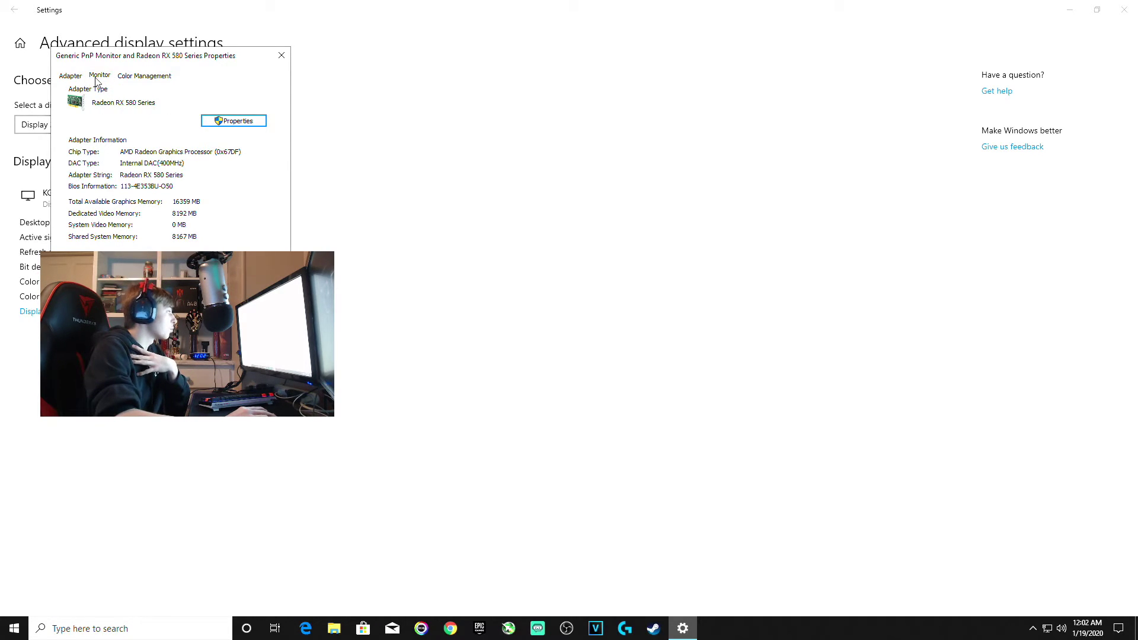
pyautogui.click(97, 79)
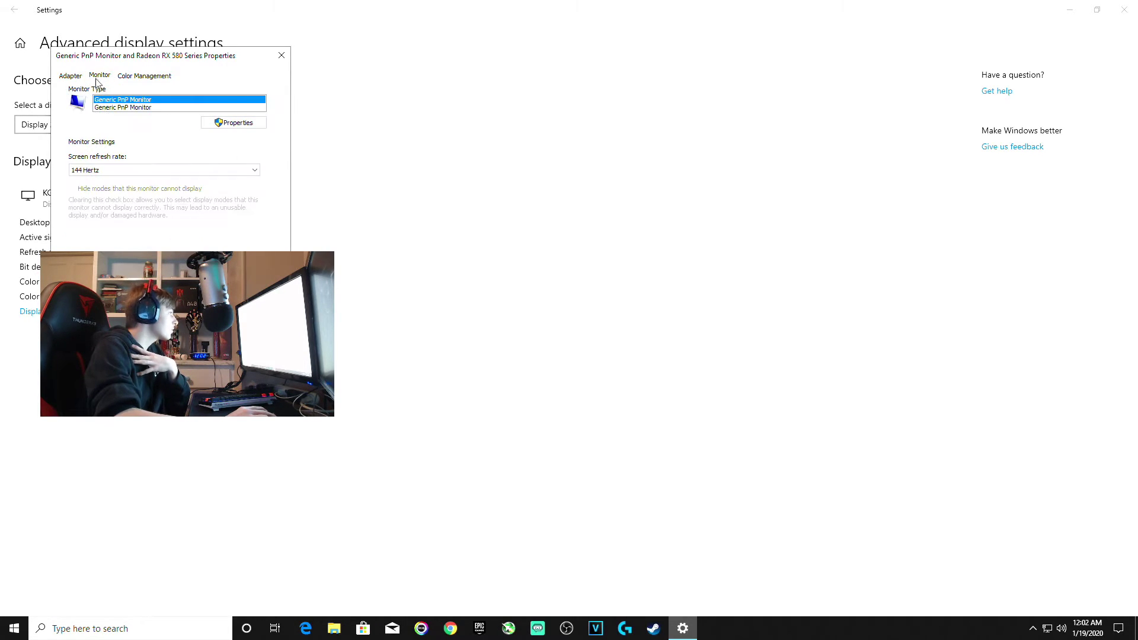
# Keep the screen refresh rate at 144 Hertz and close the adapter properties
pyautogui.click(202, 172)
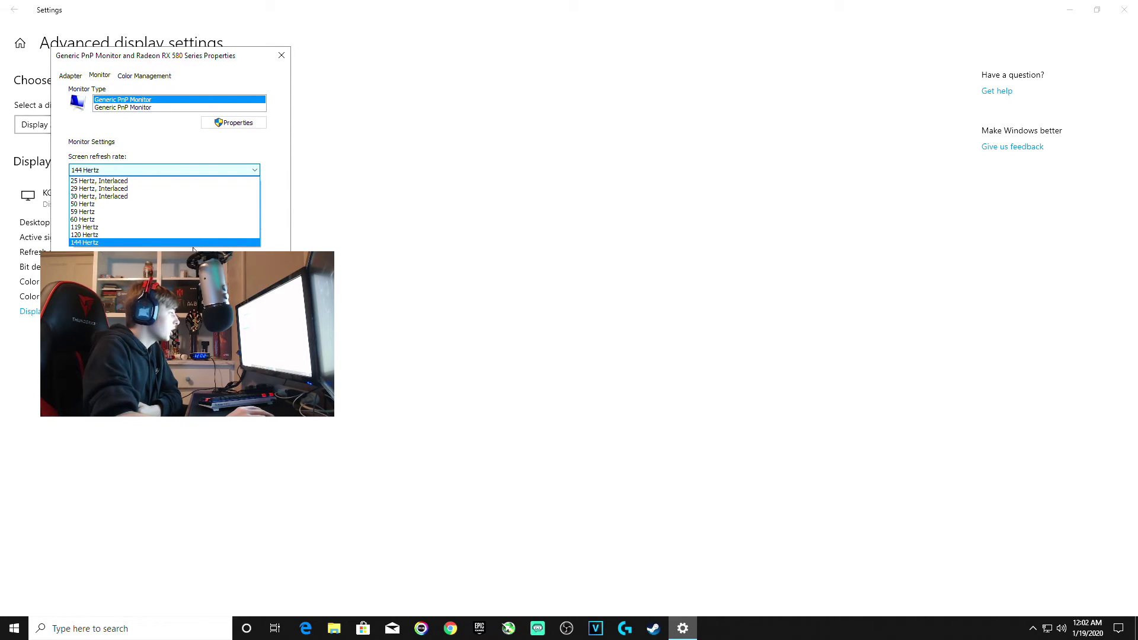
pyautogui.click(193, 247)
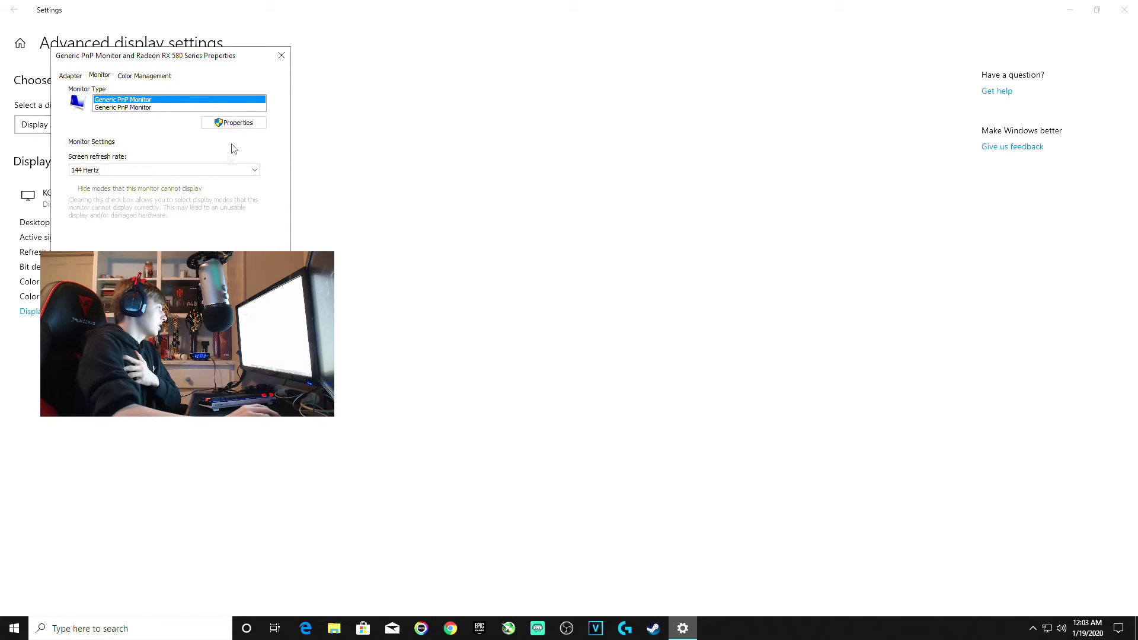
pyautogui.click(221, 170)
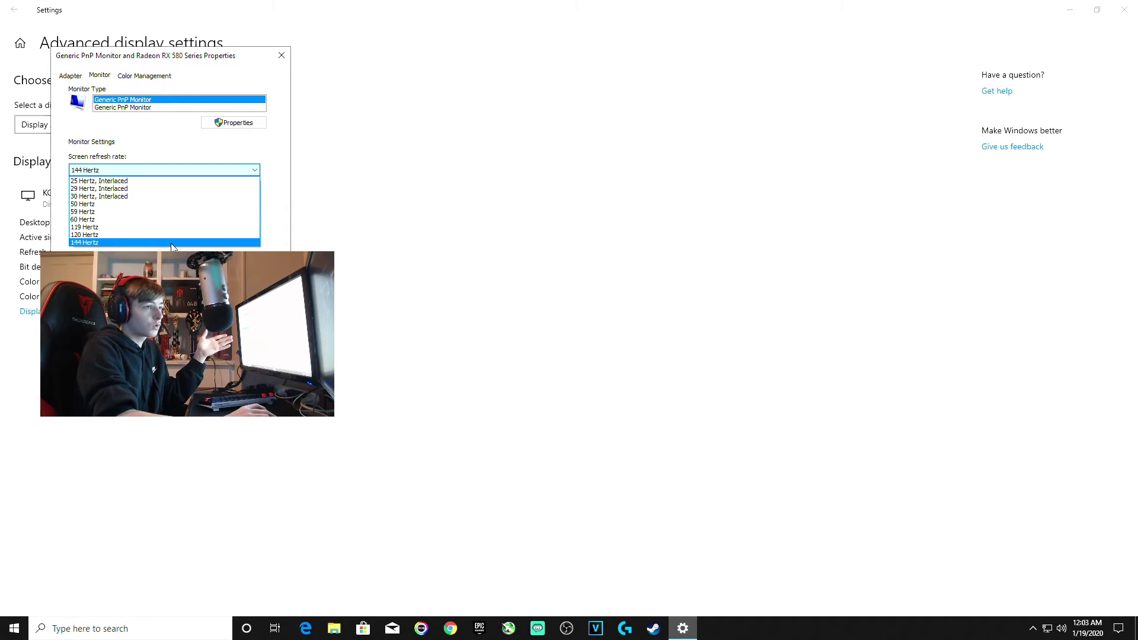
pyautogui.click(171, 242)
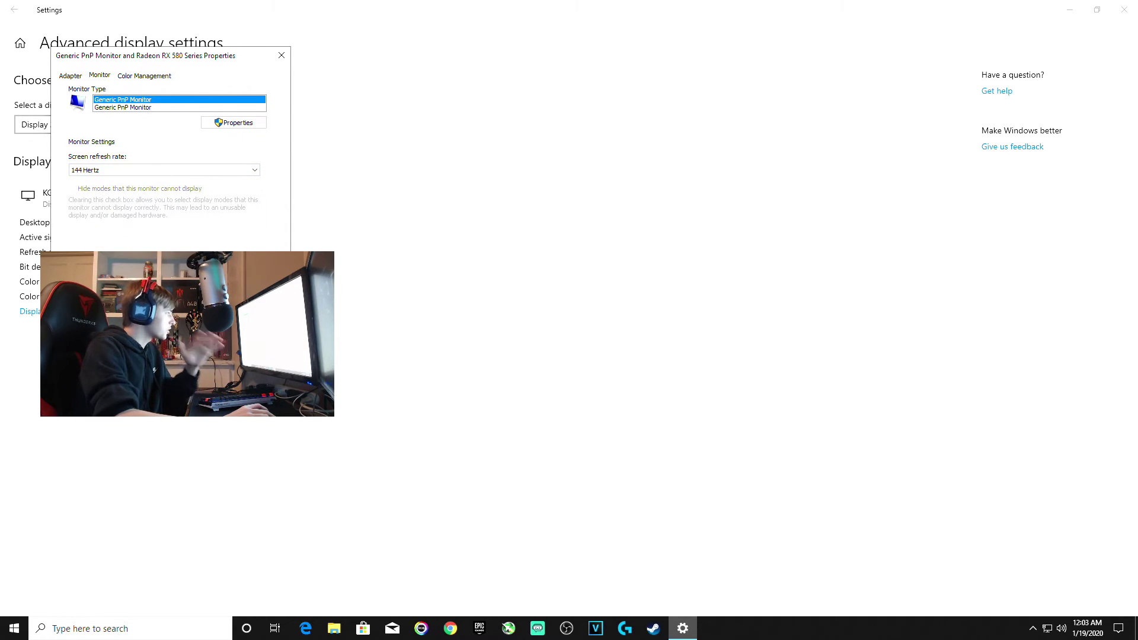
pyautogui.click(282, 56)
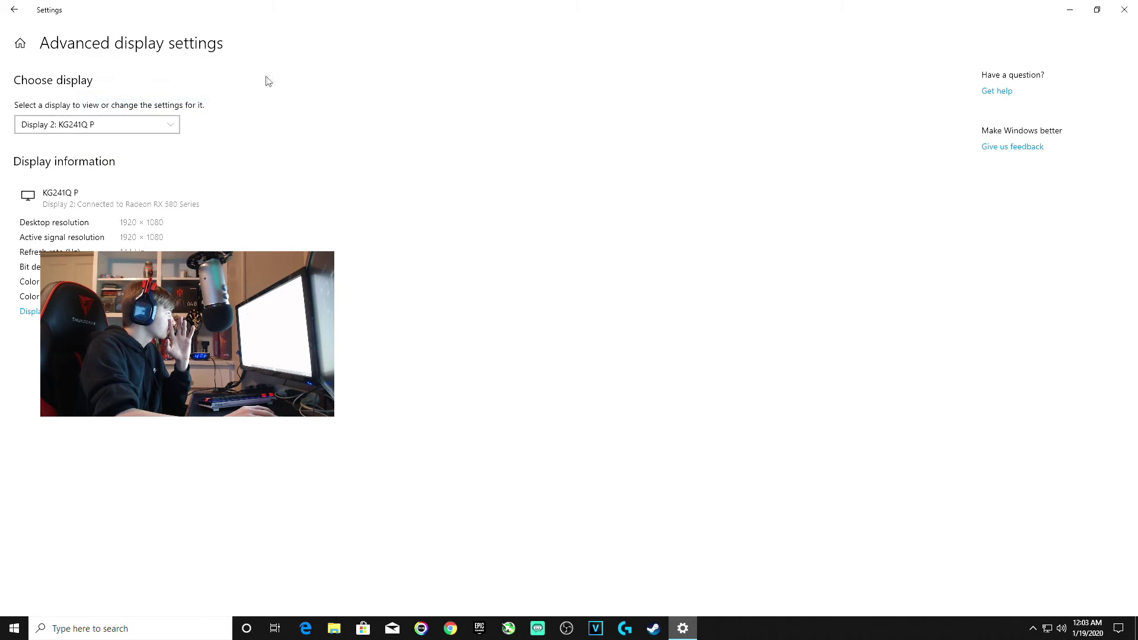
# Back on the Display page, keep Multiple displays at Extend desktop to this display
pyautogui.click(14, 10)
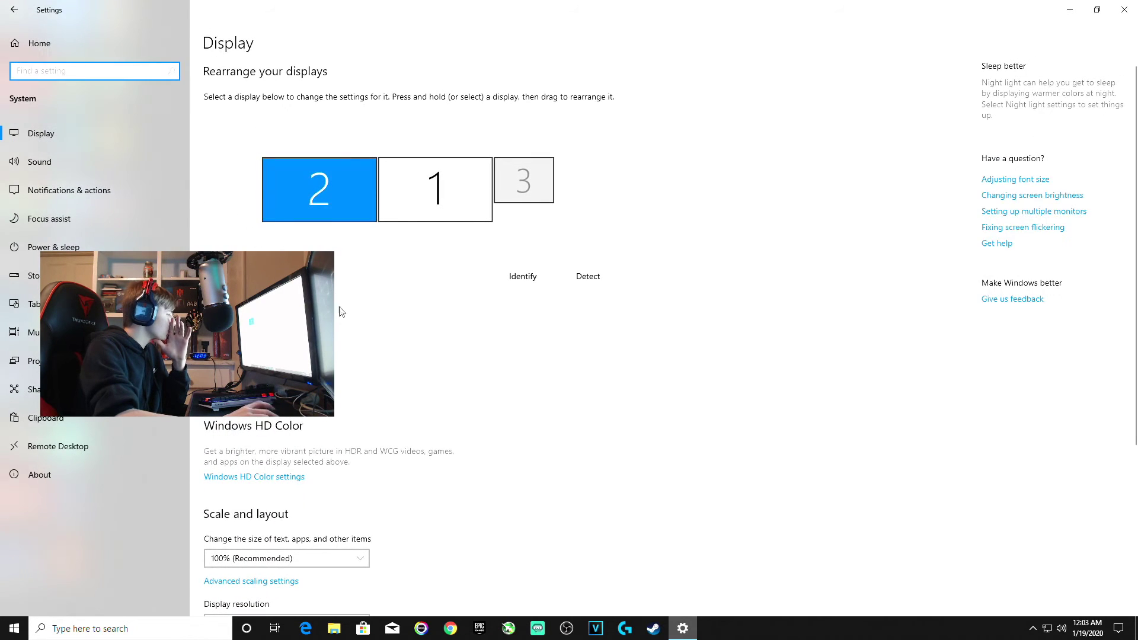
pyautogui.scroll(-5, 341, 312)
pyautogui.scroll(5, 449, 375)
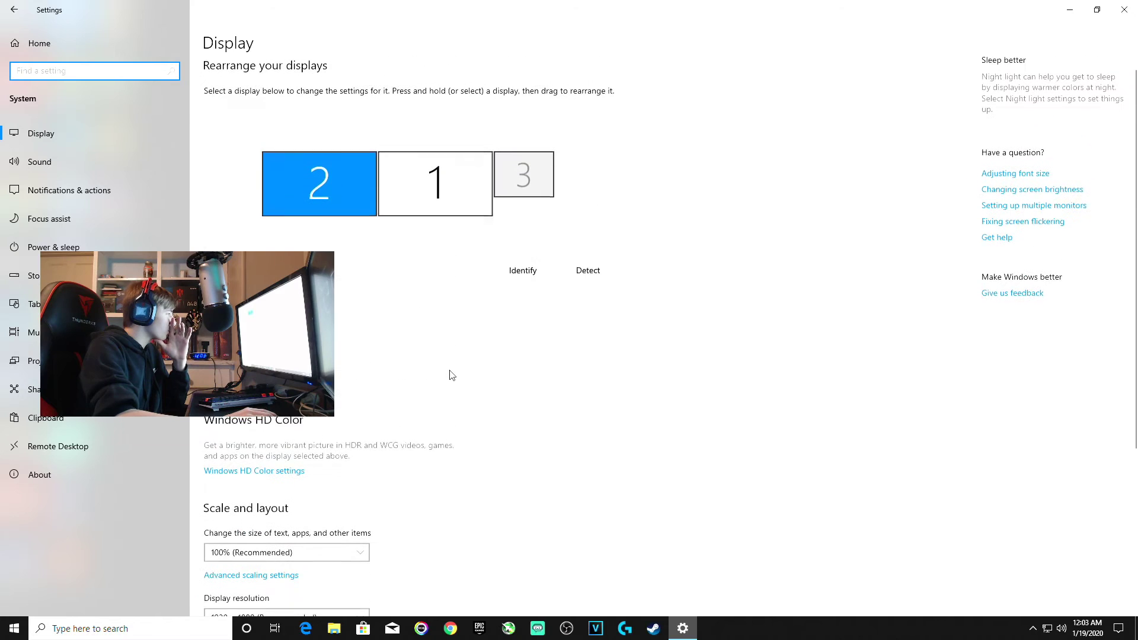
pyautogui.scroll(-5, 397, 299)
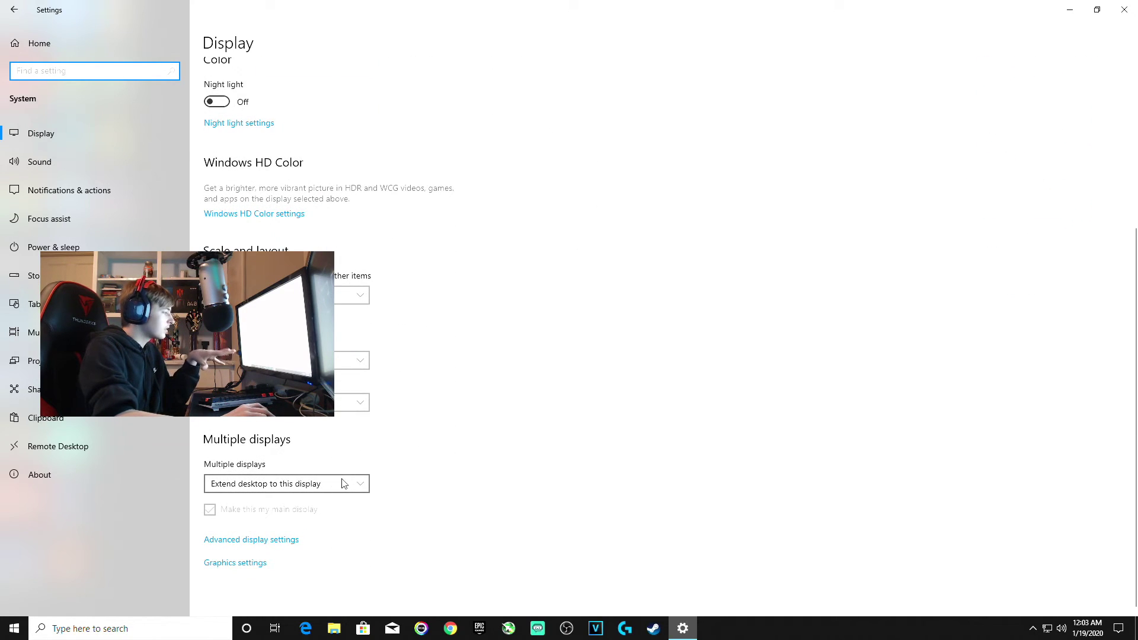
pyautogui.click(343, 483)
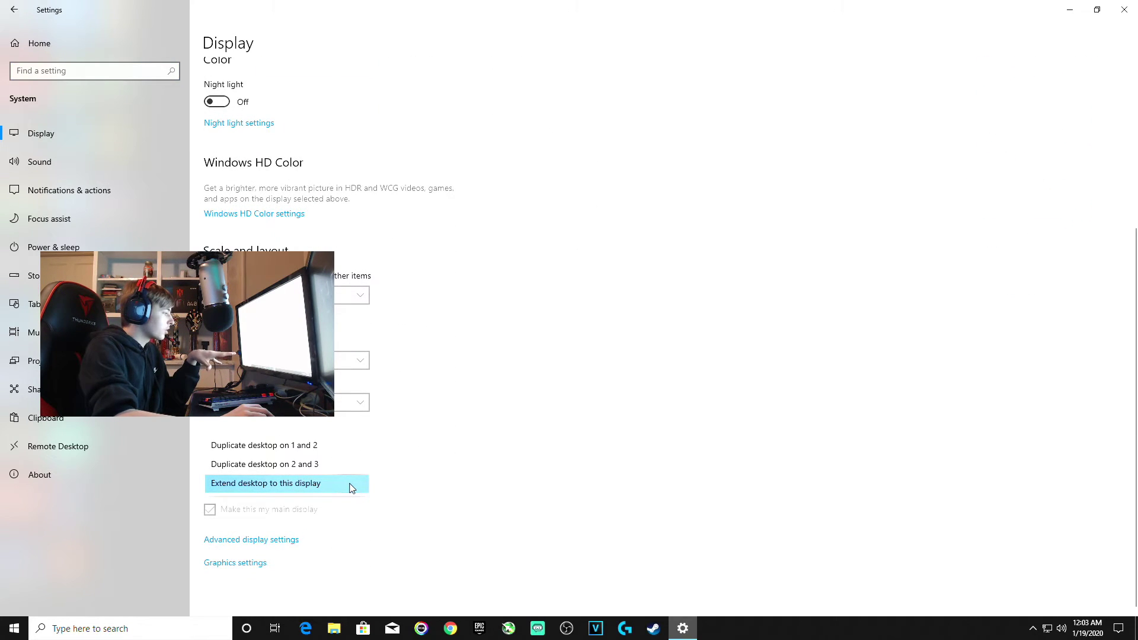
pyautogui.click(490, 500)
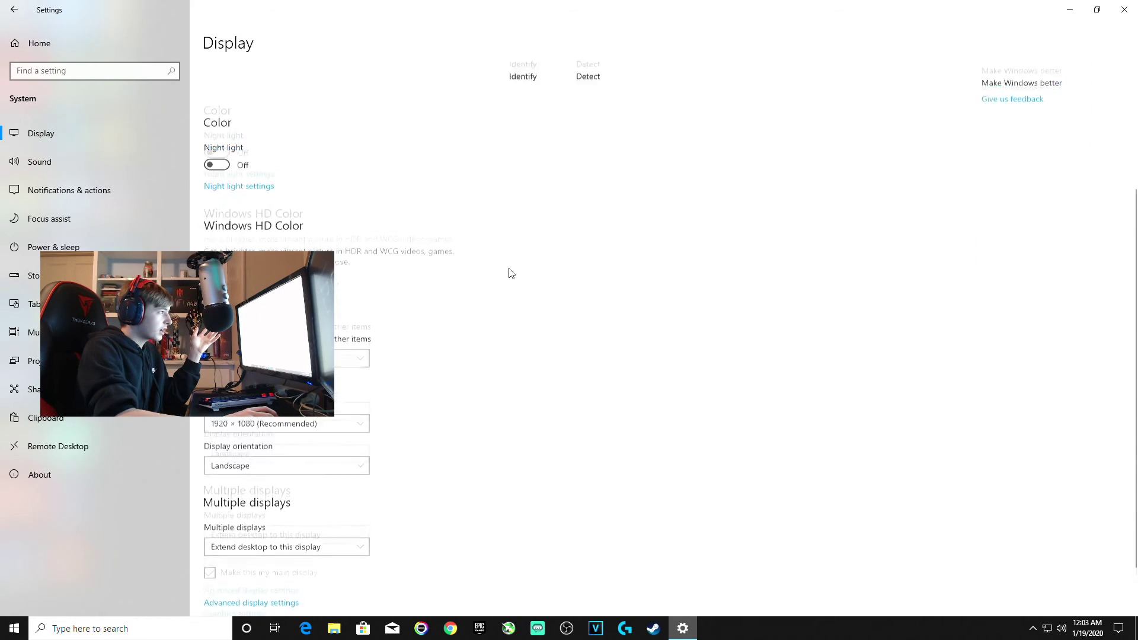
# Select display 3, then display 2 again and scroll through its settings
pyautogui.click(525, 183)
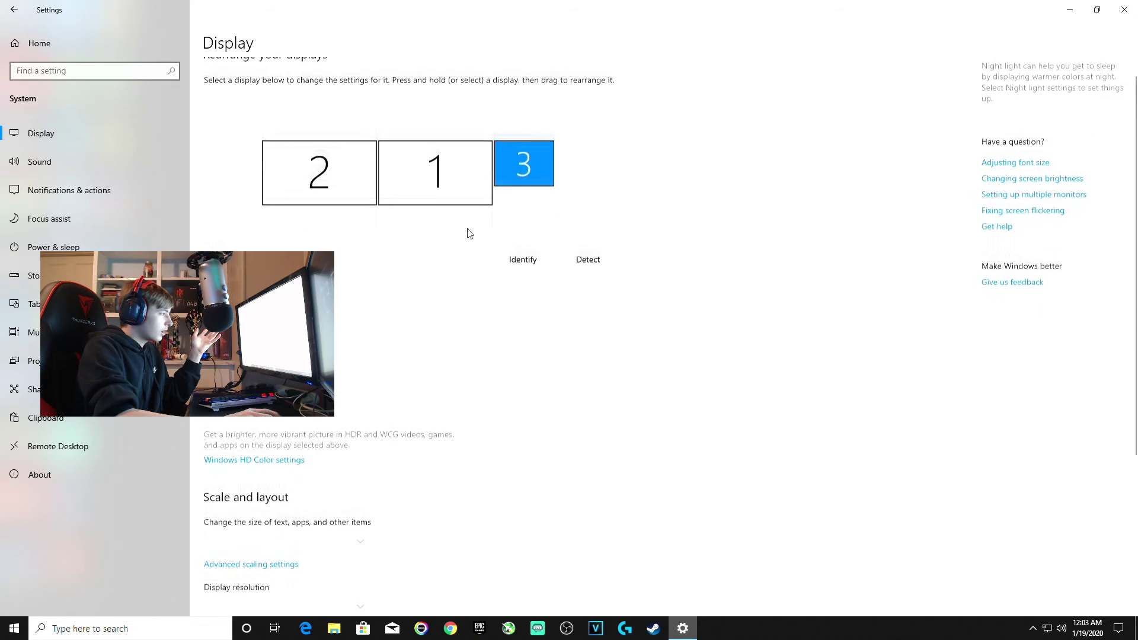
pyautogui.click(292, 181)
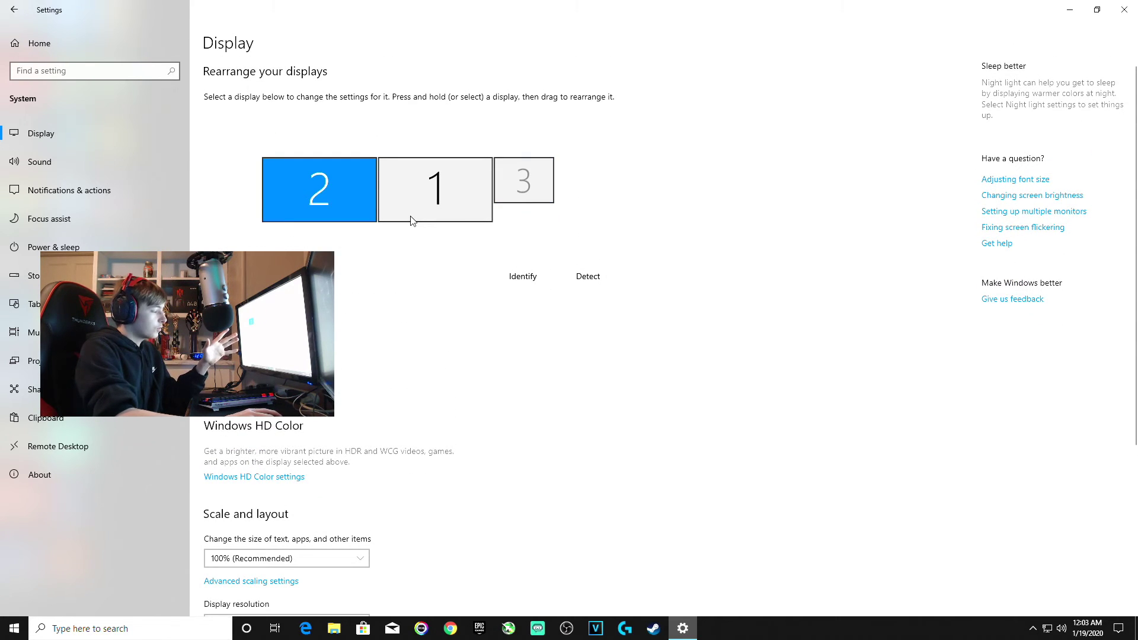
pyautogui.scroll(-5, 436, 355)
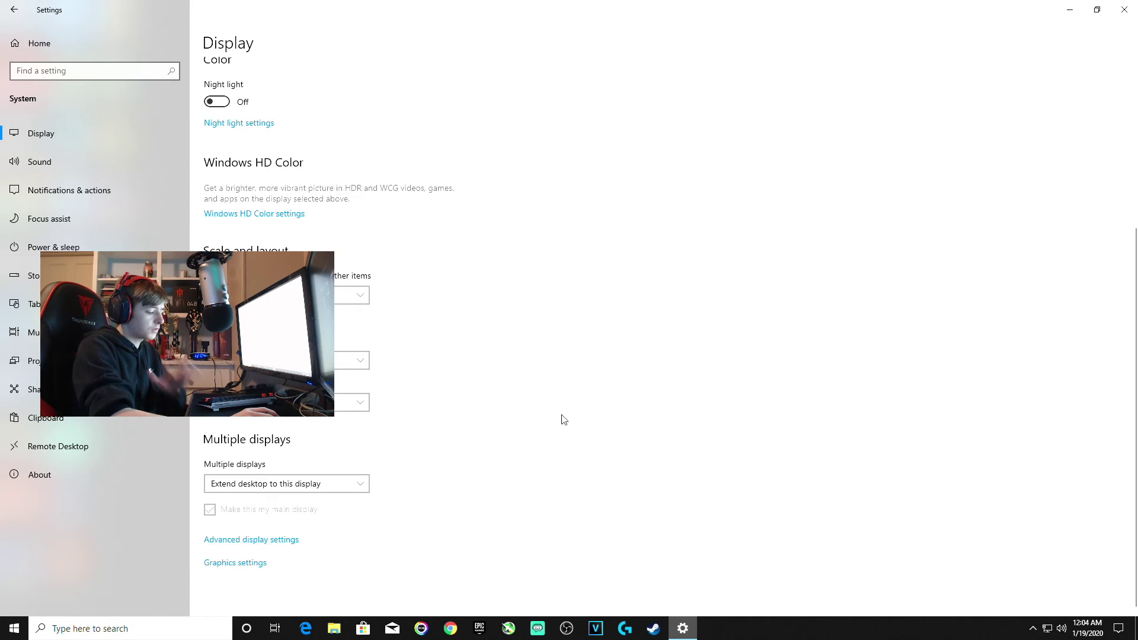
pyautogui.scroll(3, 562, 424)
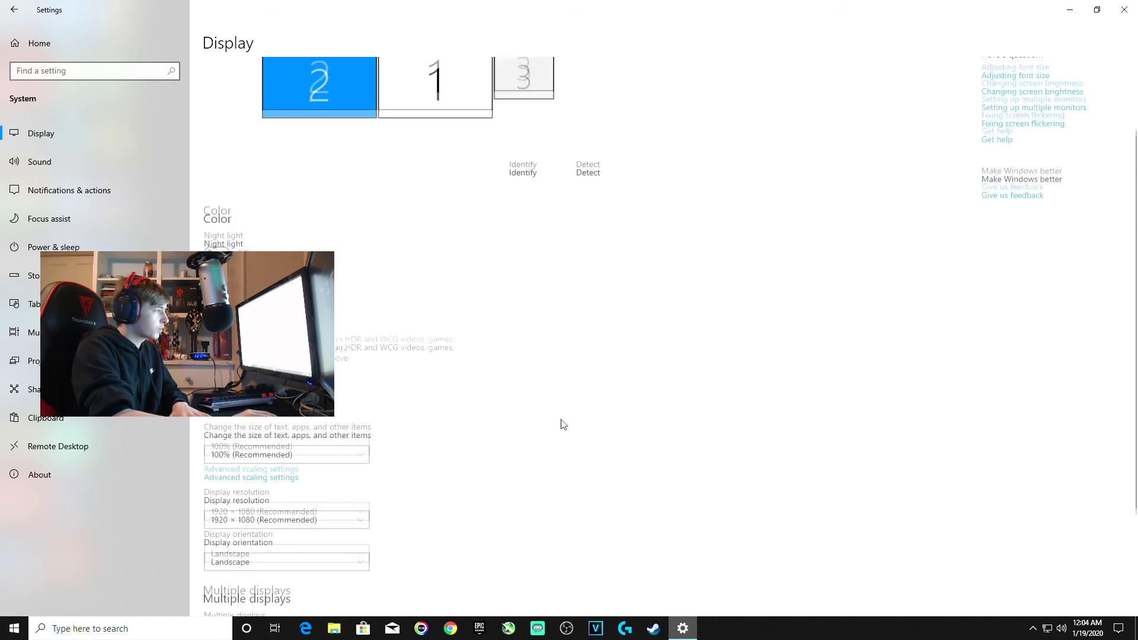
pyautogui.scroll(-3, 563, 424)
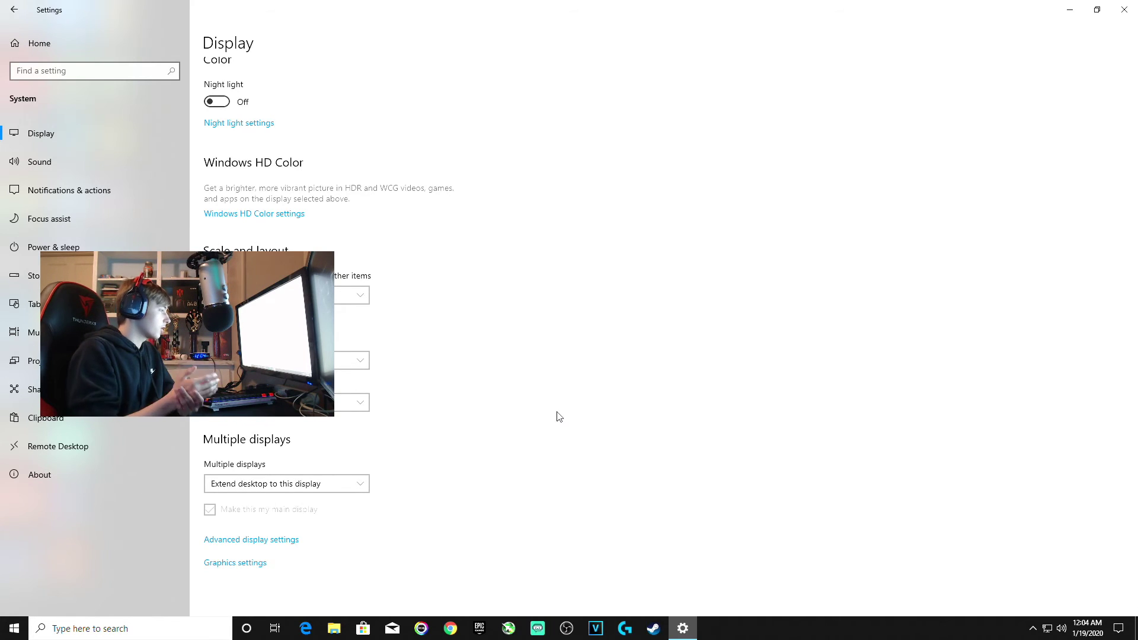
pyautogui.scroll(3, 555, 415)
pyautogui.scroll(-3, 543, 425)
pyautogui.scroll(3, 540, 430)
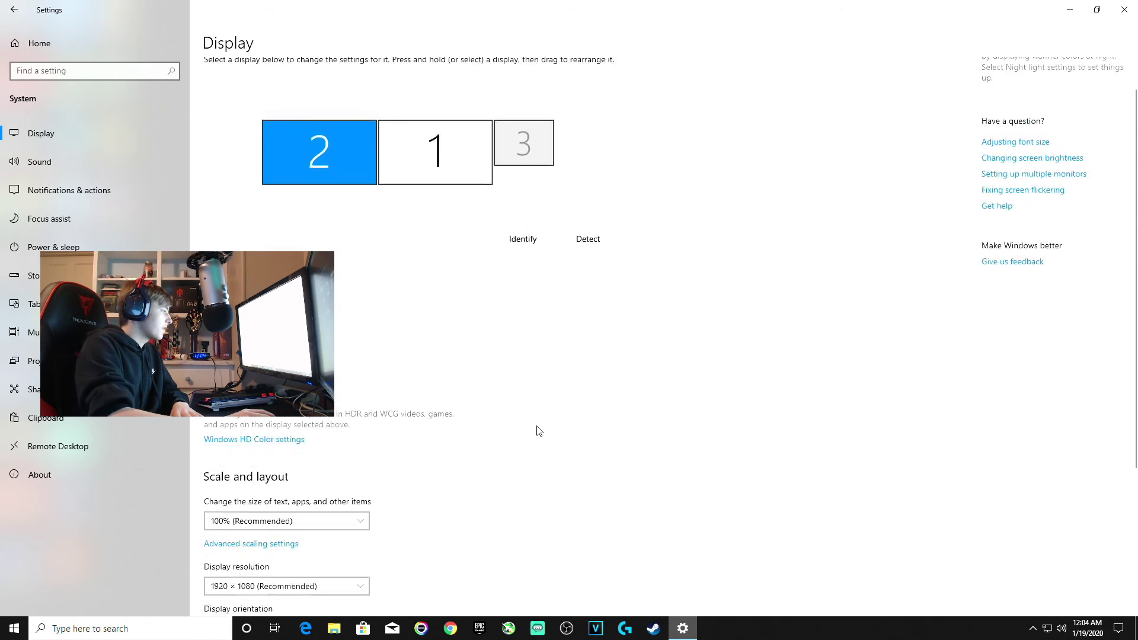
pyautogui.scroll(-3, 539, 430)
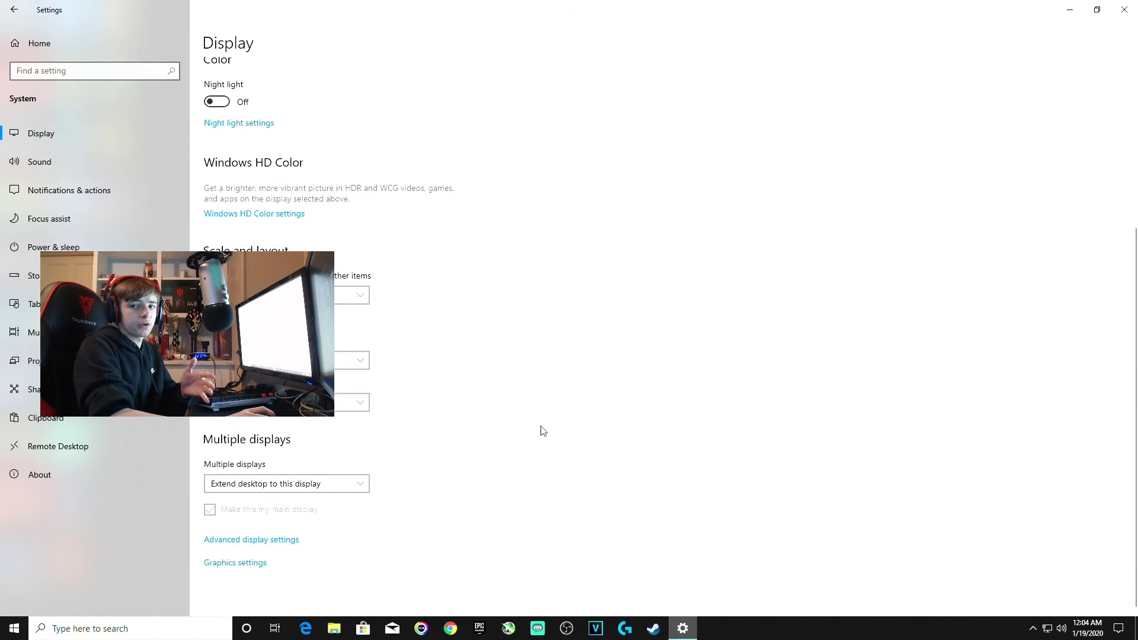
pyautogui.scroll(3, 524, 455)
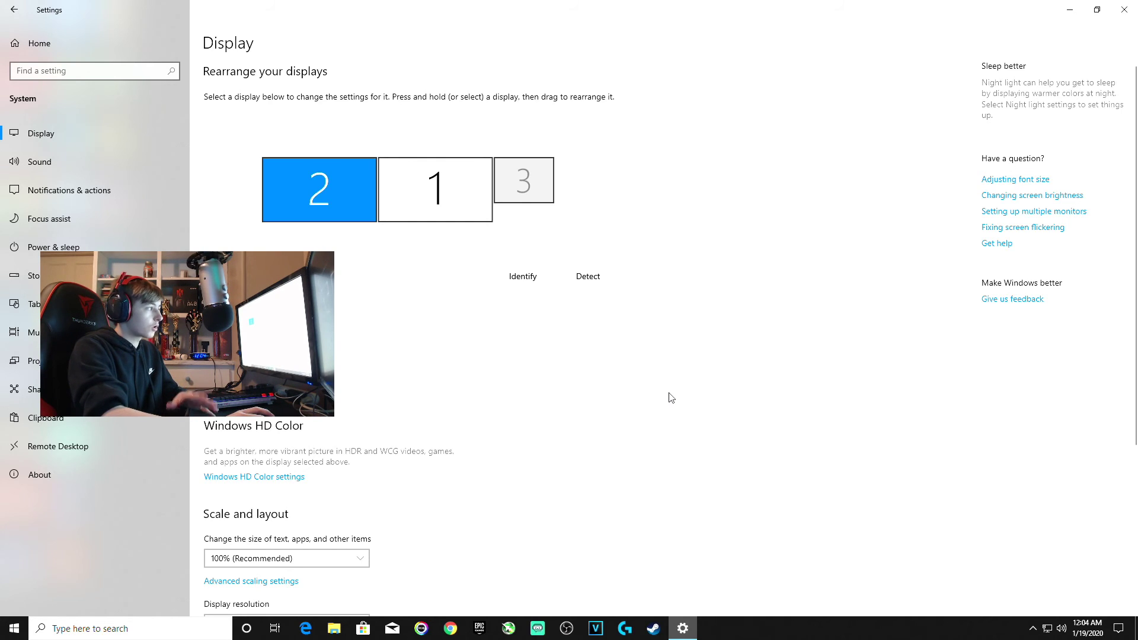
pyautogui.scroll(-4, 670, 468)
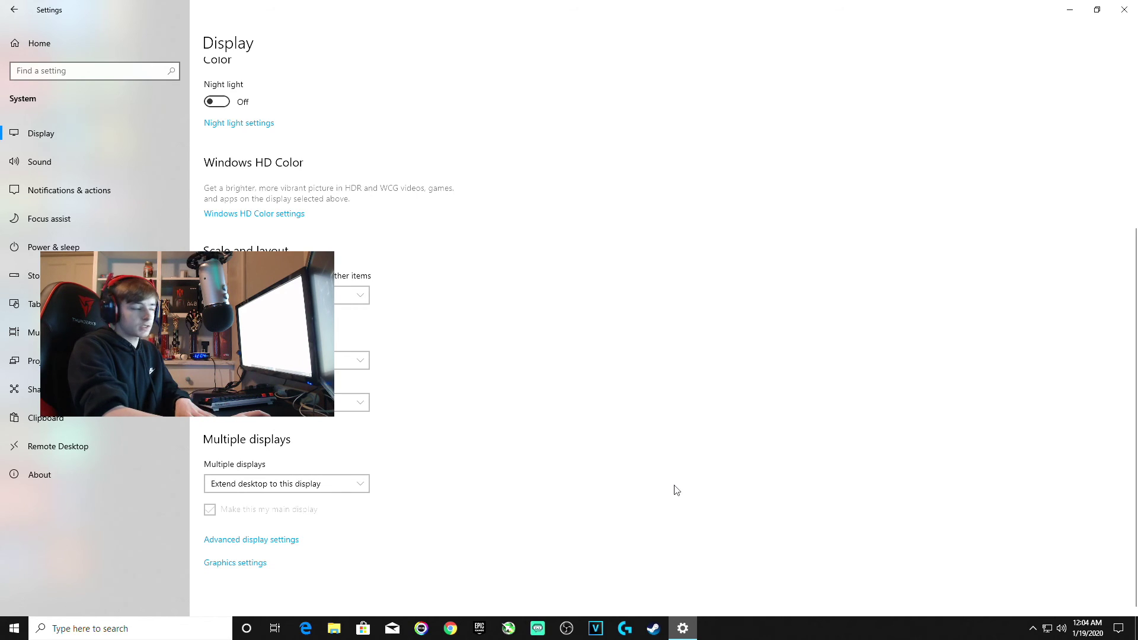
pyautogui.scroll(4, 676, 490)
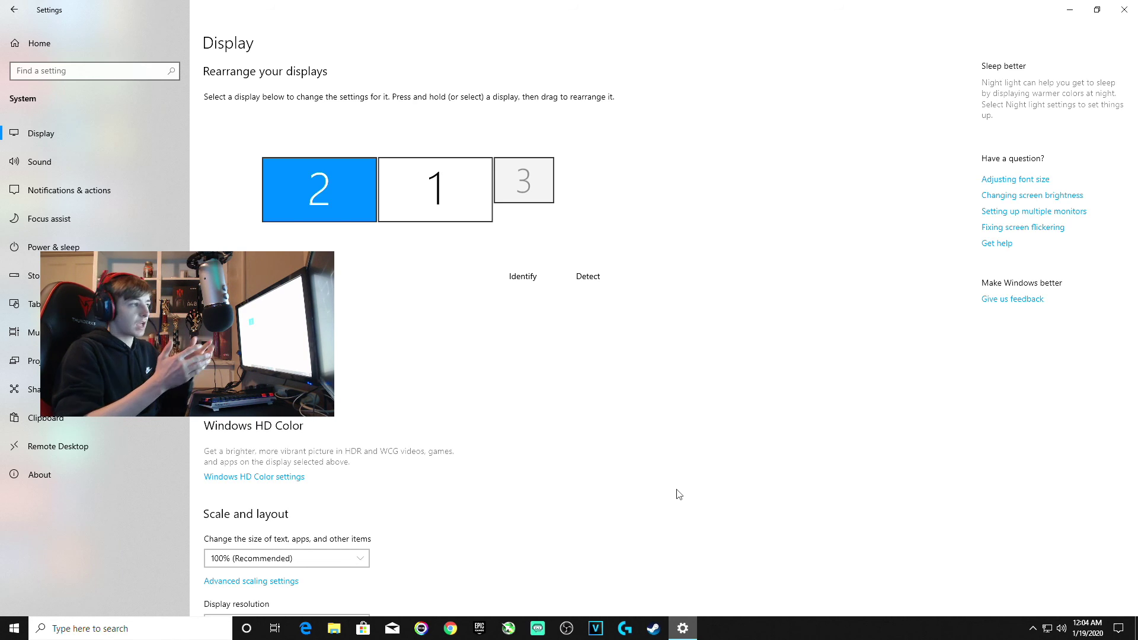
pyautogui.scroll(-5, 542, 458)
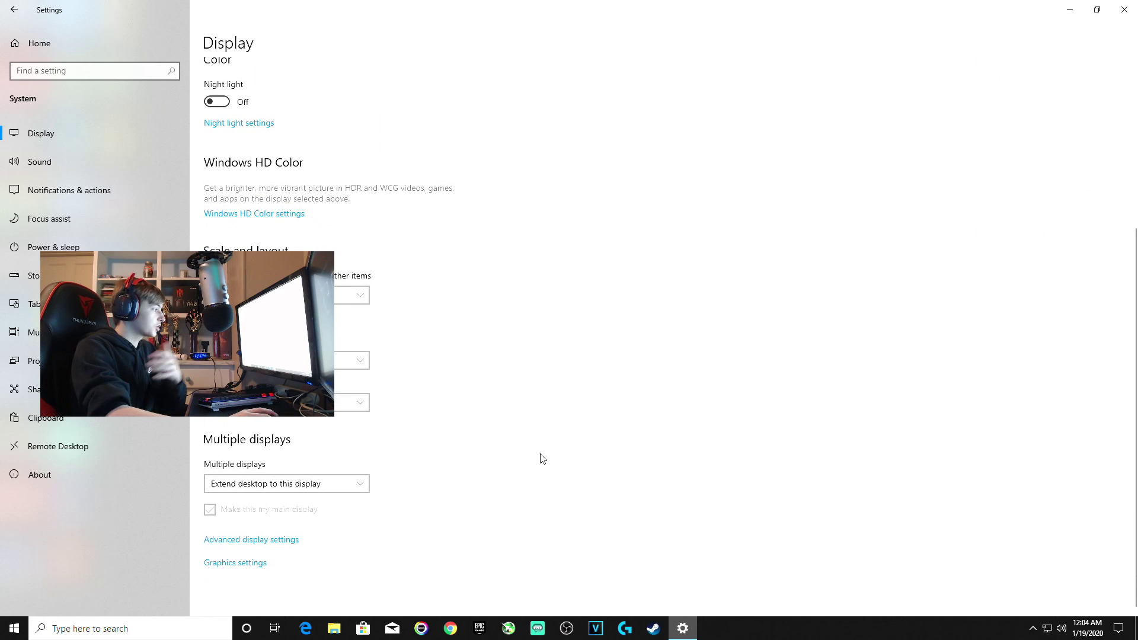